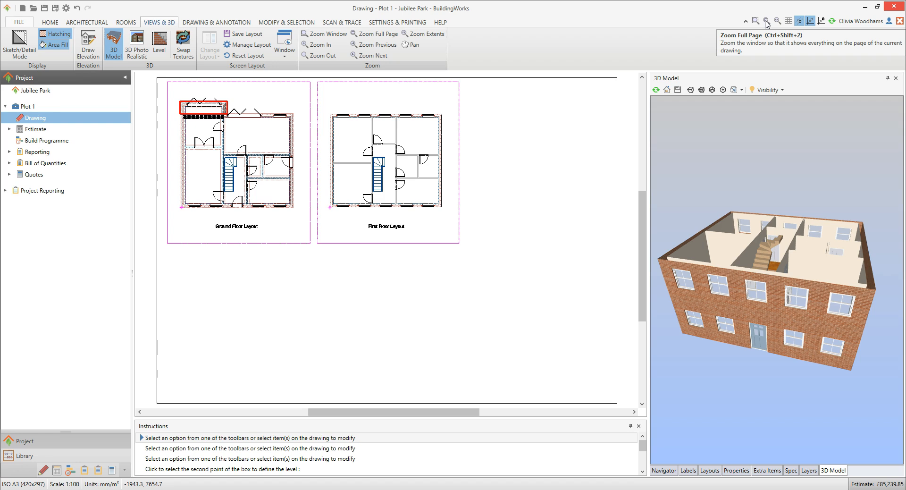
Step: Start copying the first-floor building level to an adjacent position on the drawing
click(460, 231)
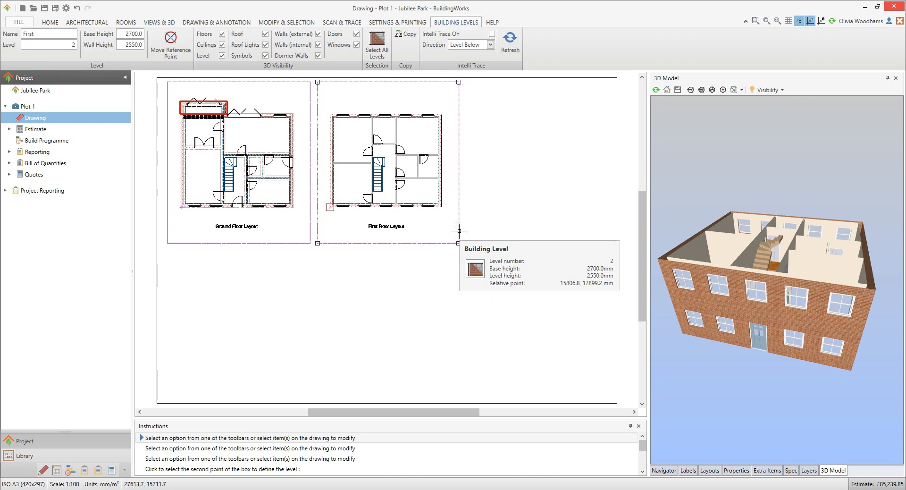
click(460, 231)
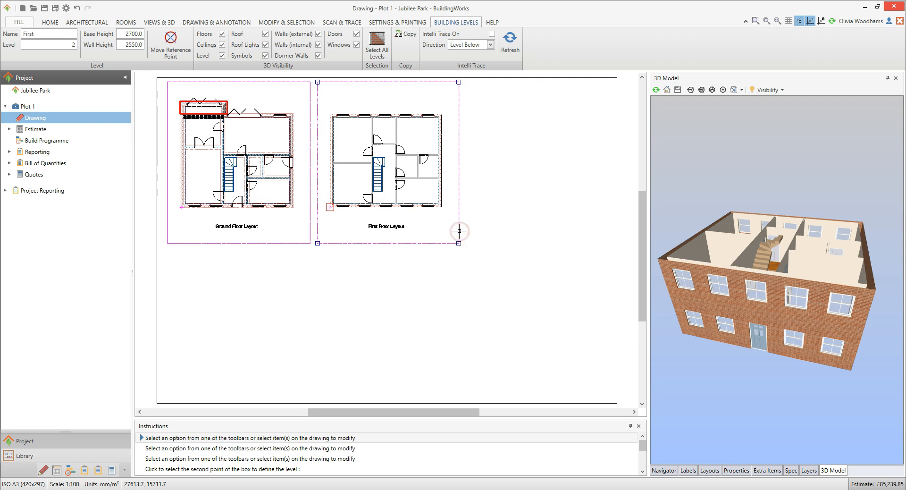
right_click(459, 232)
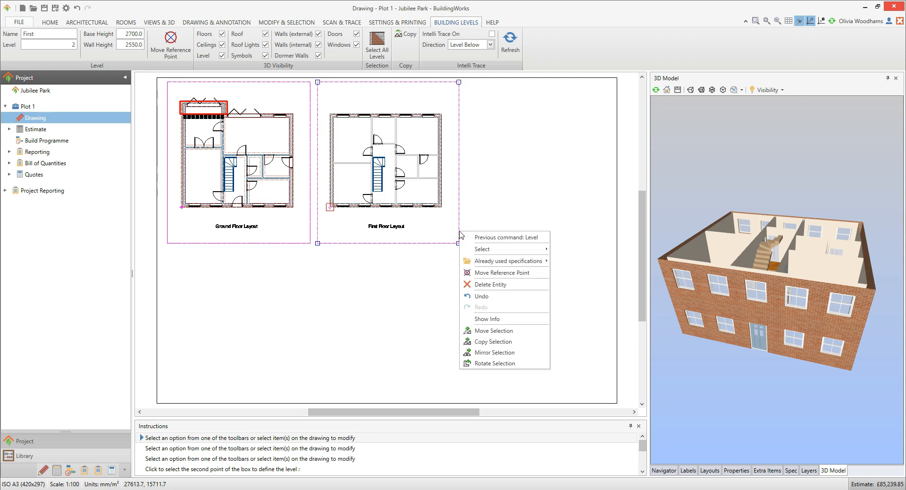
click(529, 342)
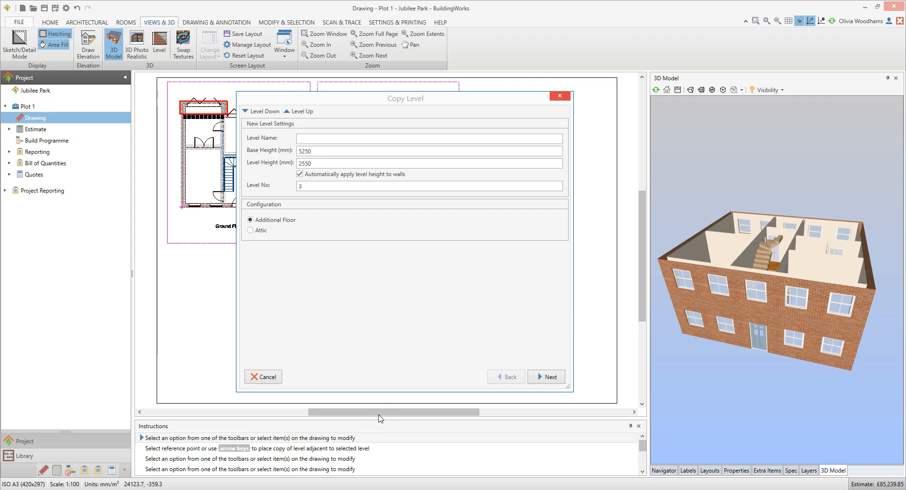
Step: Name the copied level Attic, set its level height to 0 mm and choose the Attic configuration
click(332, 139)
text(Attic)
click(330, 153)
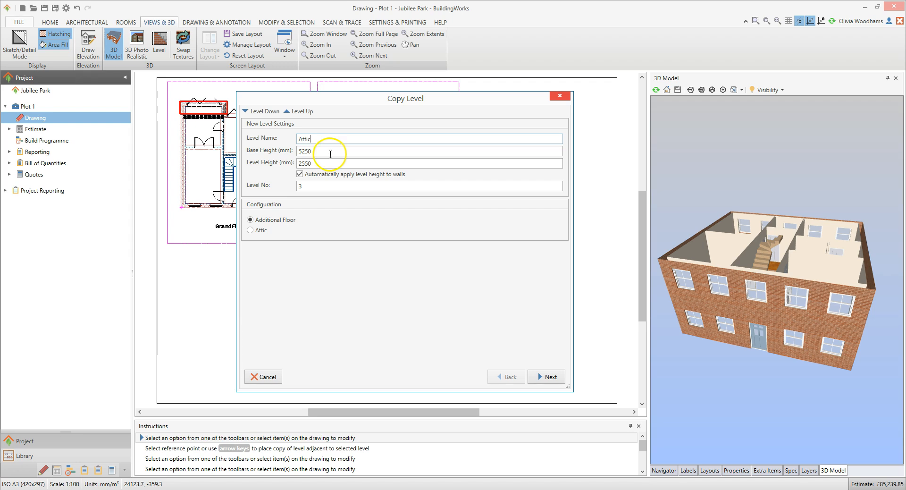
click(324, 163)
text(0)
click(317, 185)
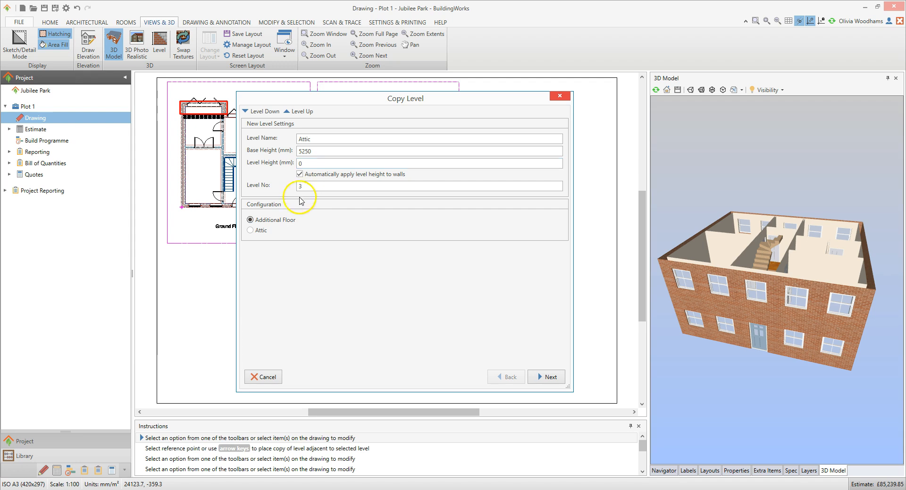
click(250, 233)
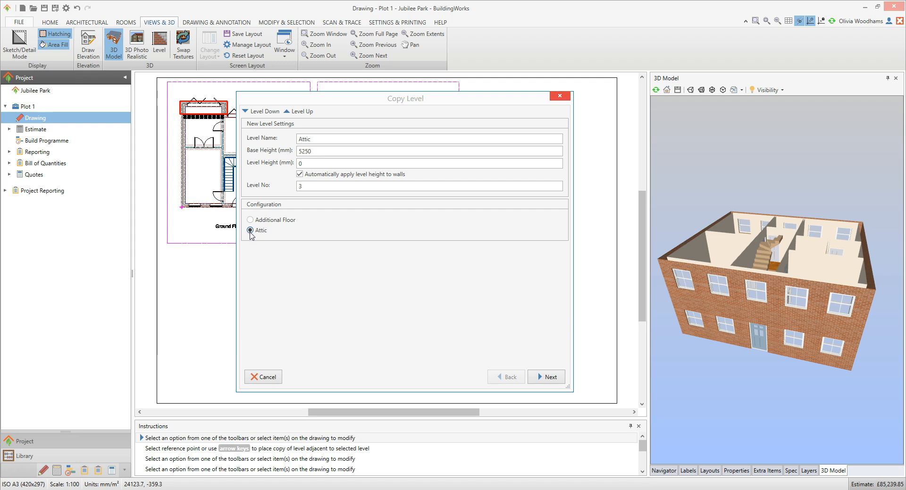
click(542, 377)
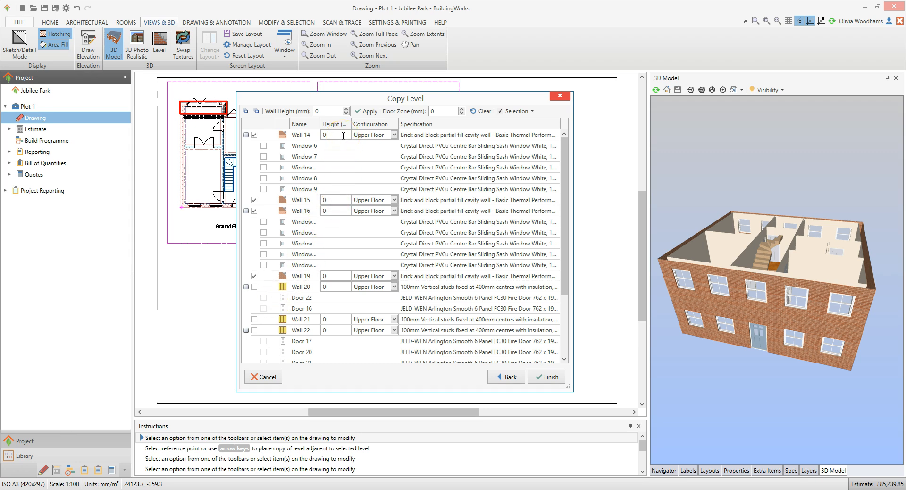
Step: Keep Staircase 2 as an exploded symbol and complete the level copy with the external walls included
drag(565, 197, 564, 256)
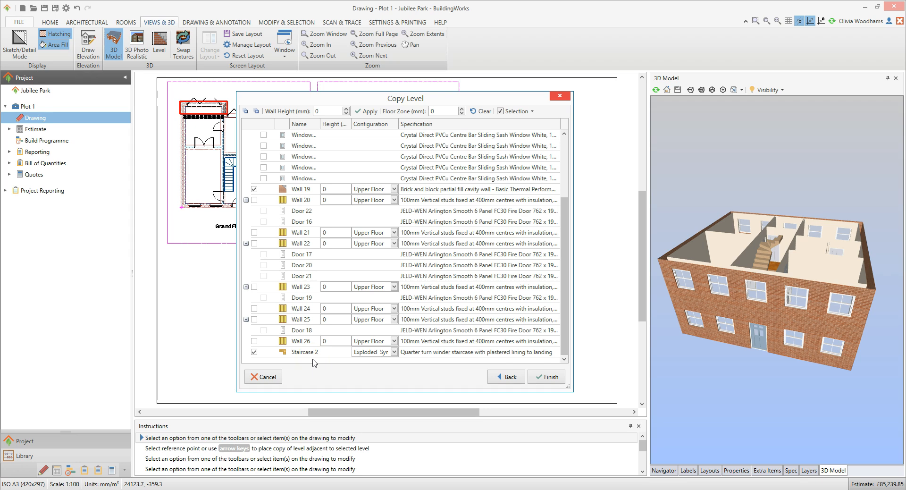
click(393, 353)
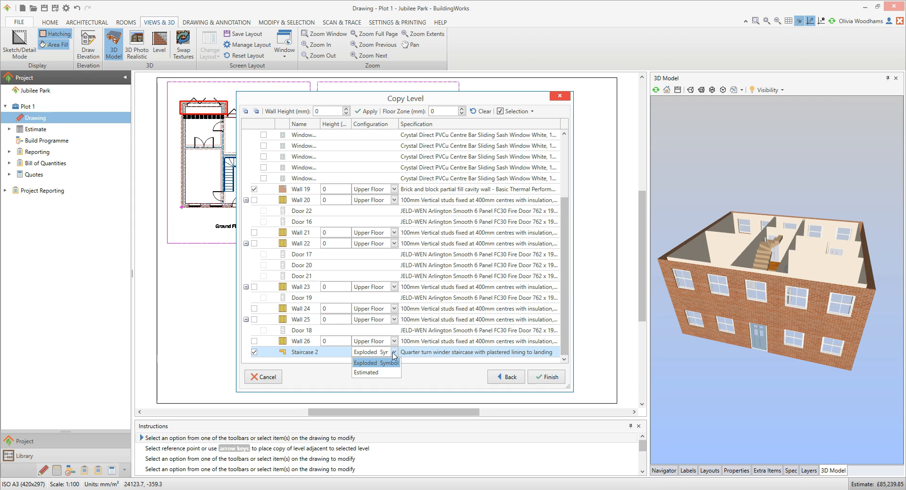
click(543, 379)
click(545, 380)
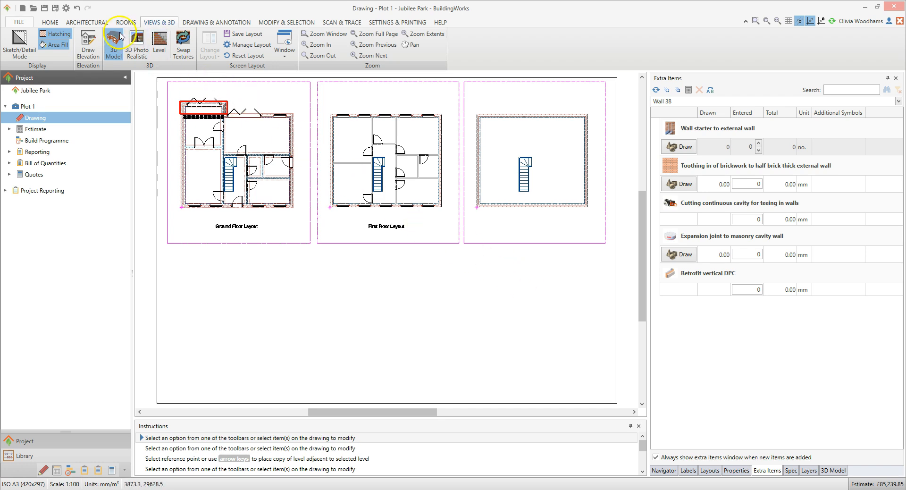
Step: Add an attic trussed roof with the tiled 400mm centres - Basic Thermal Performance specification and the Clay pantiles tile group
click(101, 23)
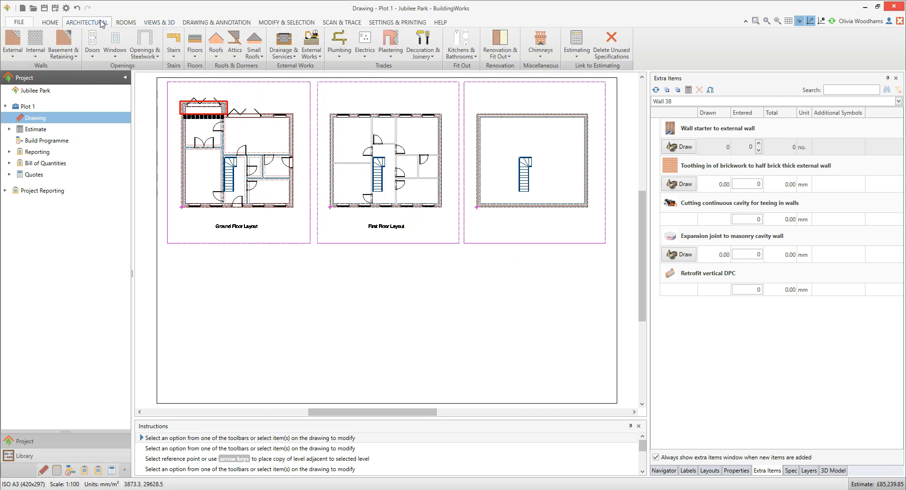
click(220, 58)
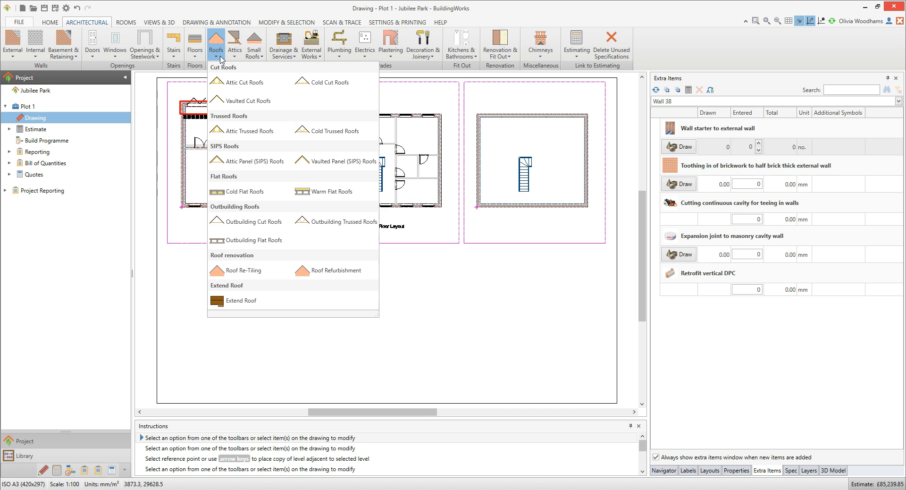
click(273, 132)
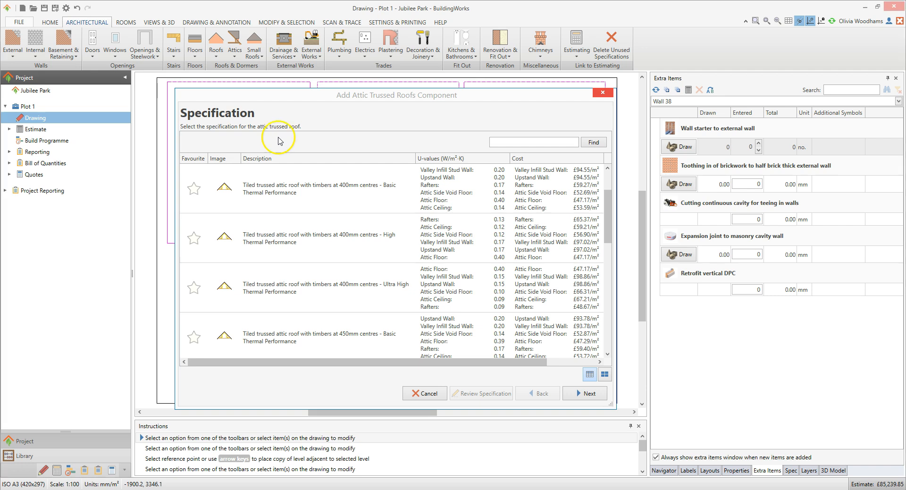
click(562, 194)
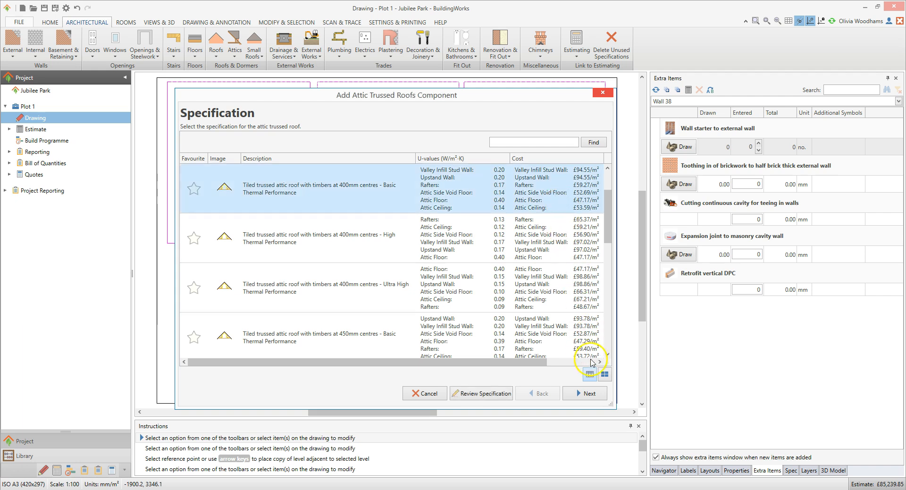
click(595, 396)
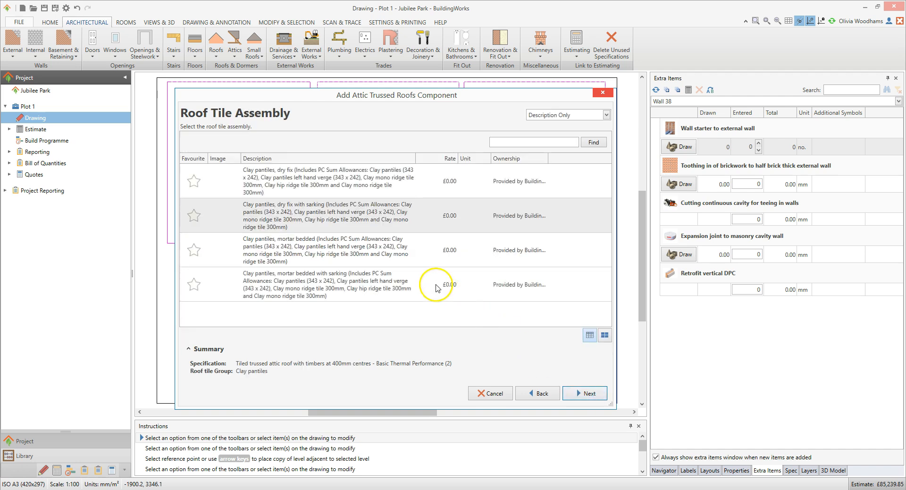
Step: Choose the mortar bedded clay pantiles assembly without sarking and the Apex roof type
click(395, 255)
click(597, 394)
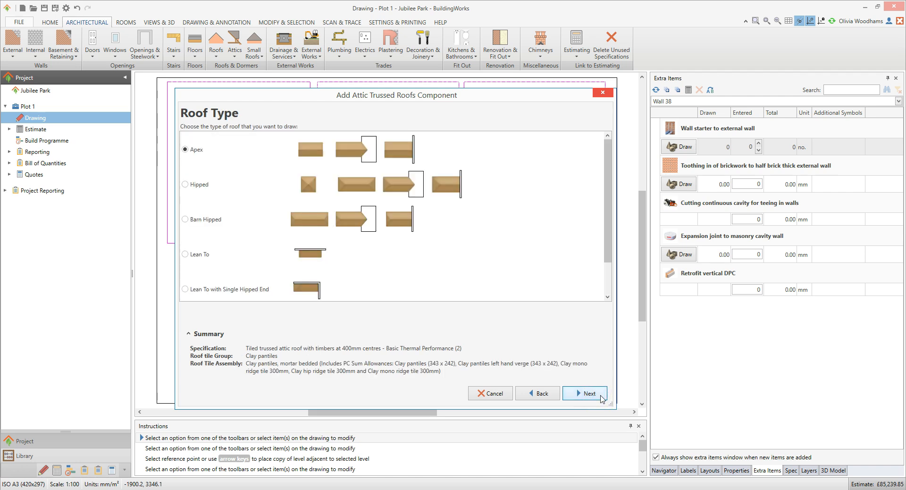
click(601, 398)
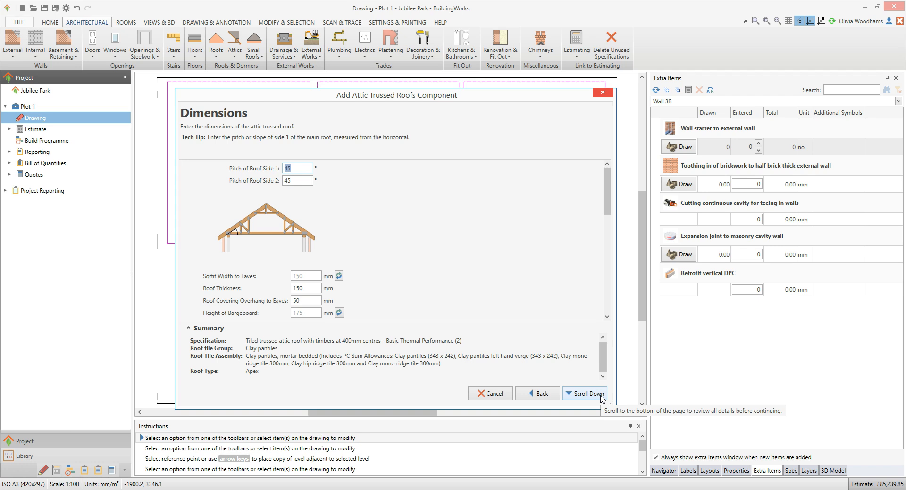
Step: Try the Floor Joists sit Below Wall Plate option and select its floor-to-wall-plate distance for editing
click(596, 399)
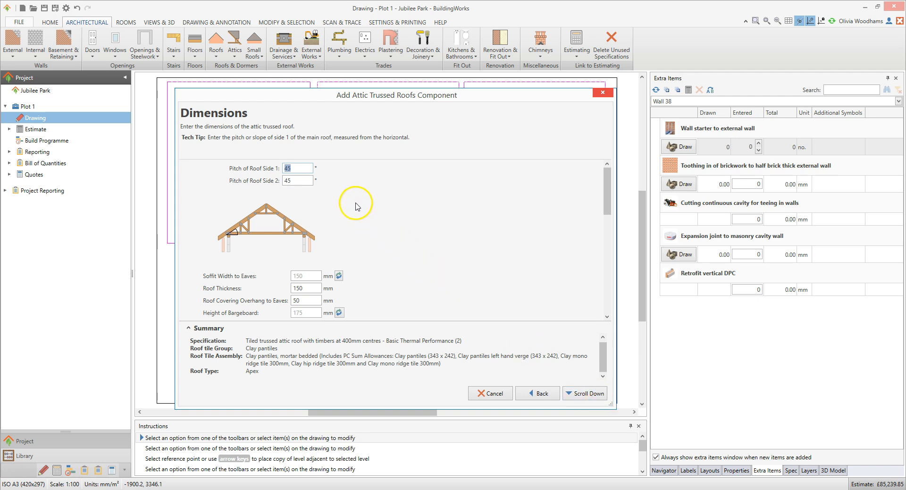
click(322, 176)
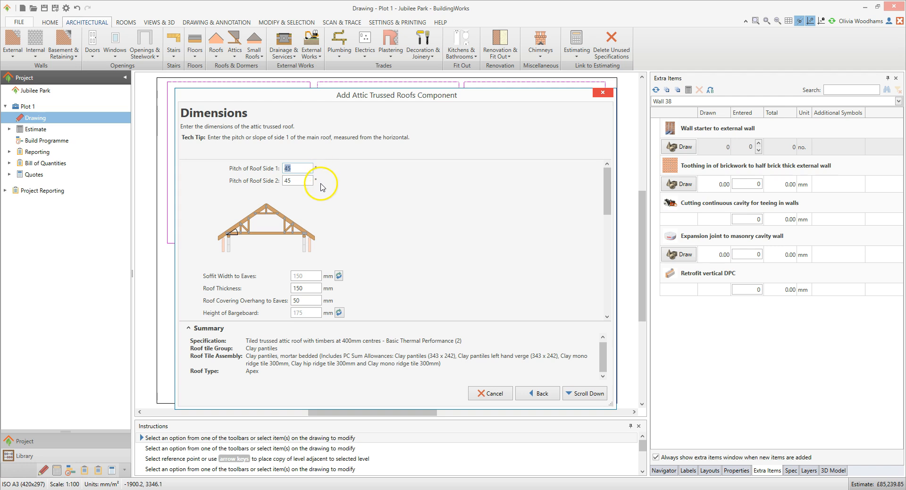
drag(606, 194, 603, 241)
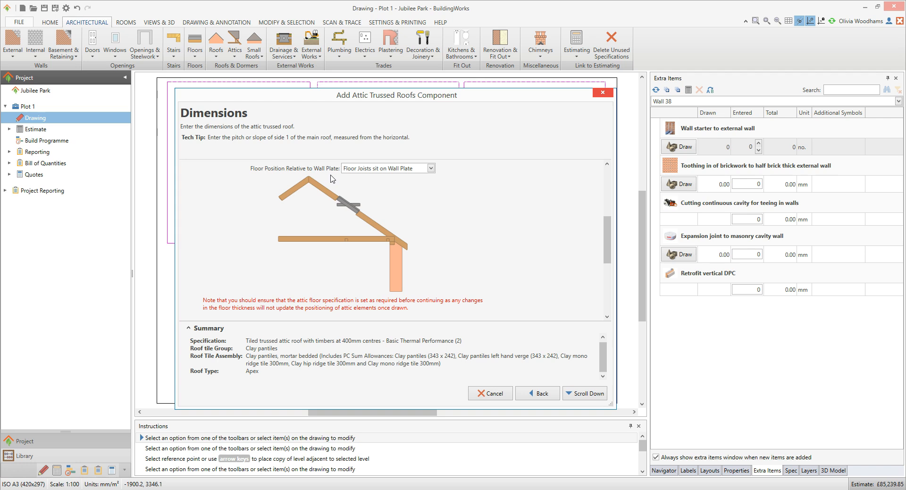
click(431, 168)
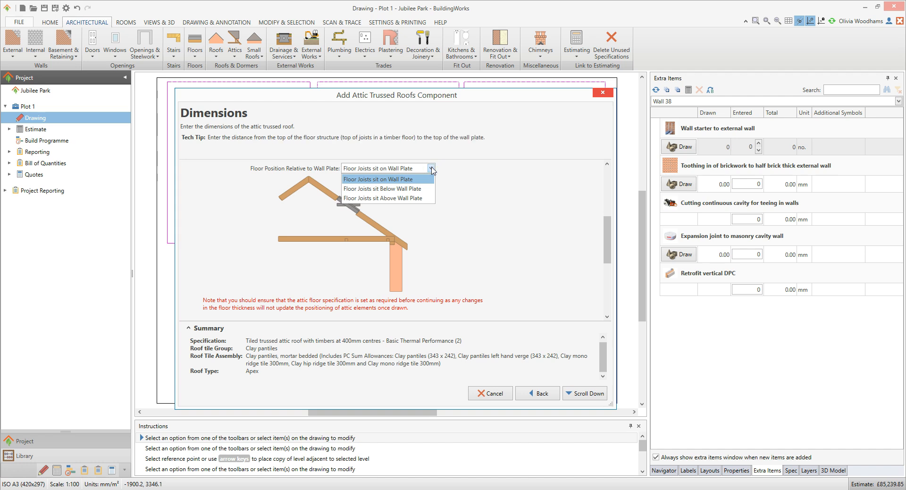
click(424, 188)
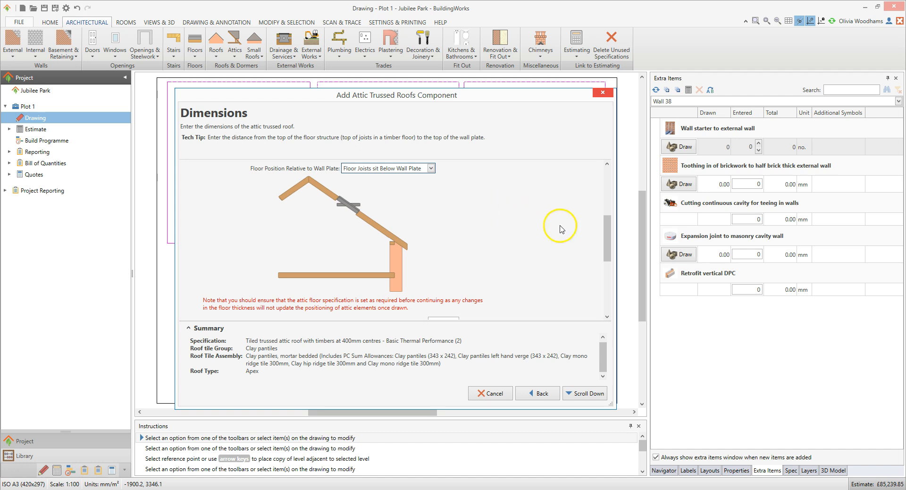
drag(602, 240, 608, 249)
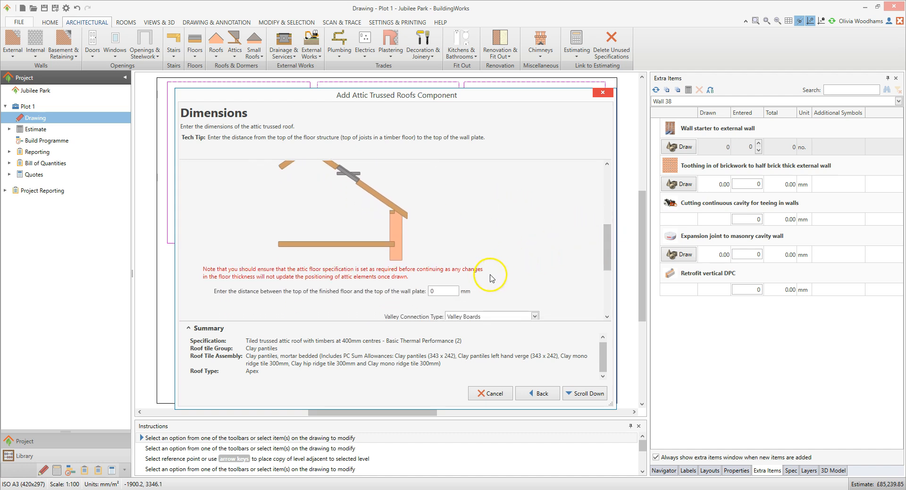
click(454, 290)
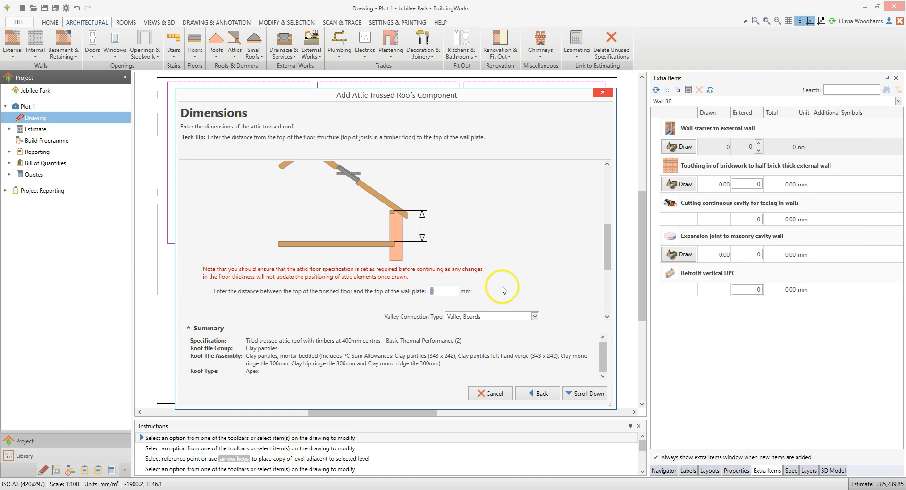
Step: Set the floor position relative to the wall plate to Floor Joists sit on Wall Plate
scroll(614, 233, up, 3)
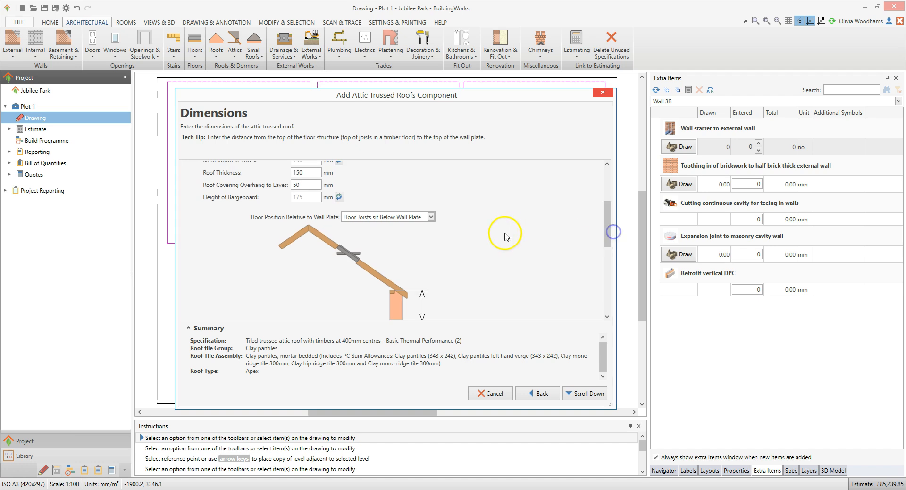
click(431, 216)
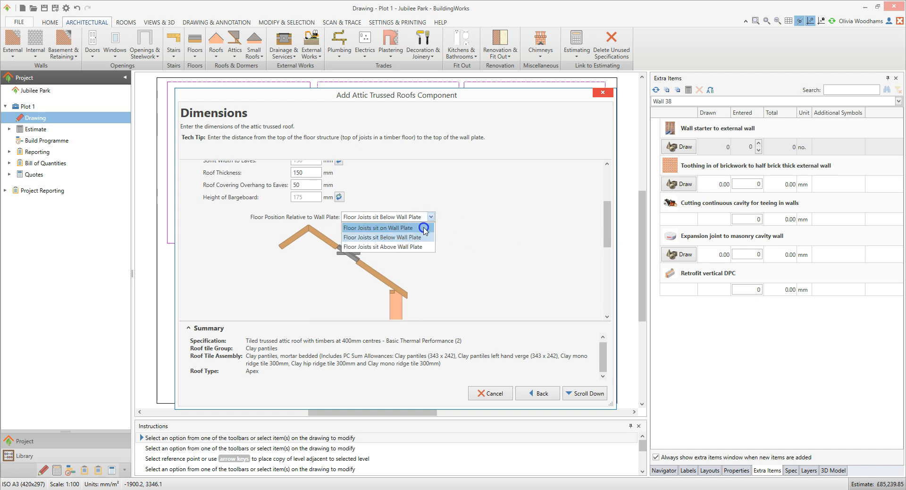
click(426, 228)
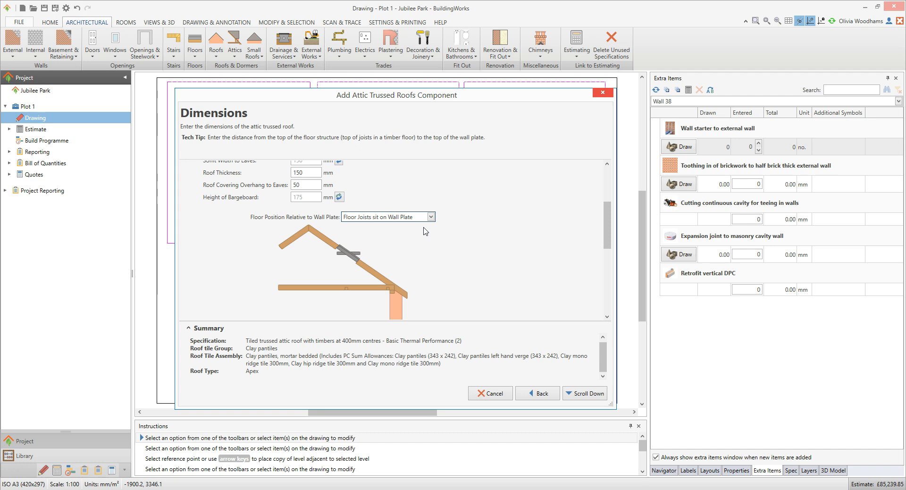
Step: Keep Valley Boards as the valley connection type and accept the roof dimensions
click(608, 218)
drag(608, 219, 589, 273)
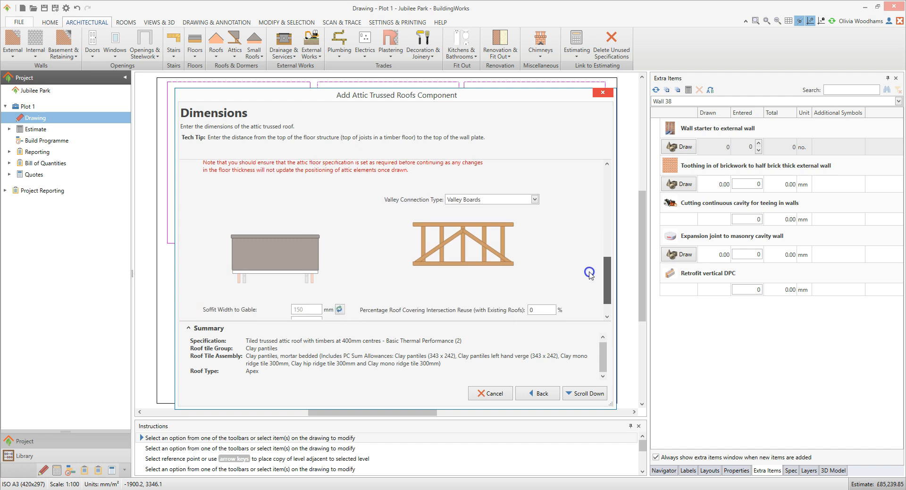
click(534, 200)
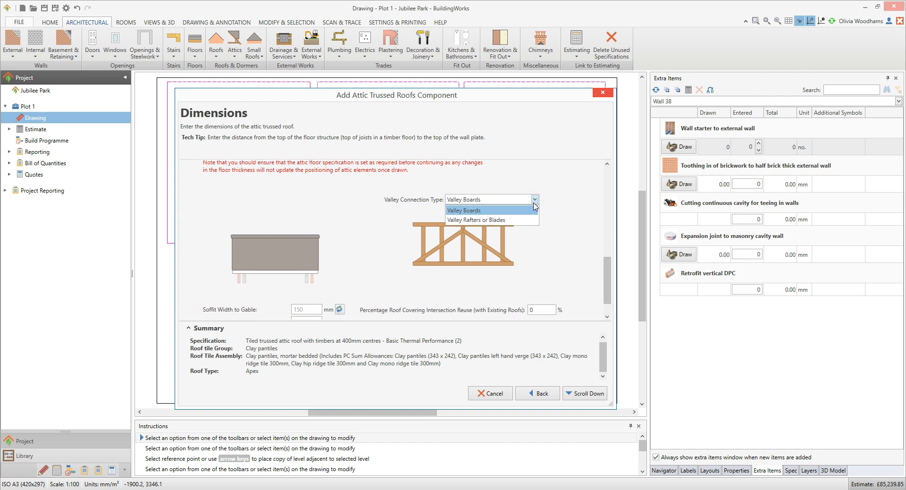
click(534, 200)
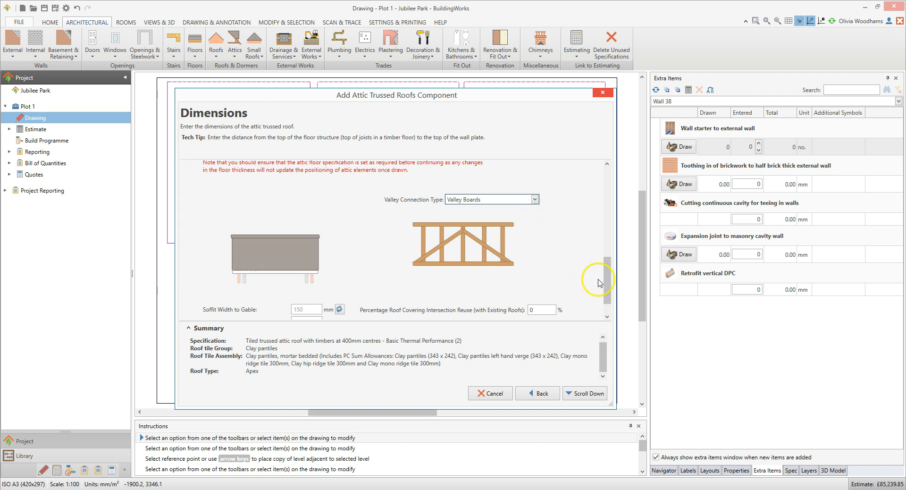
click(607, 305)
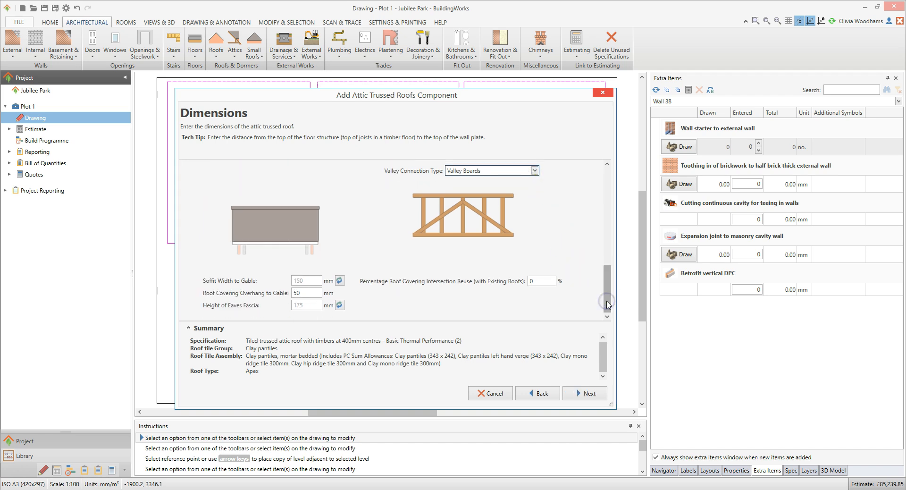
click(601, 399)
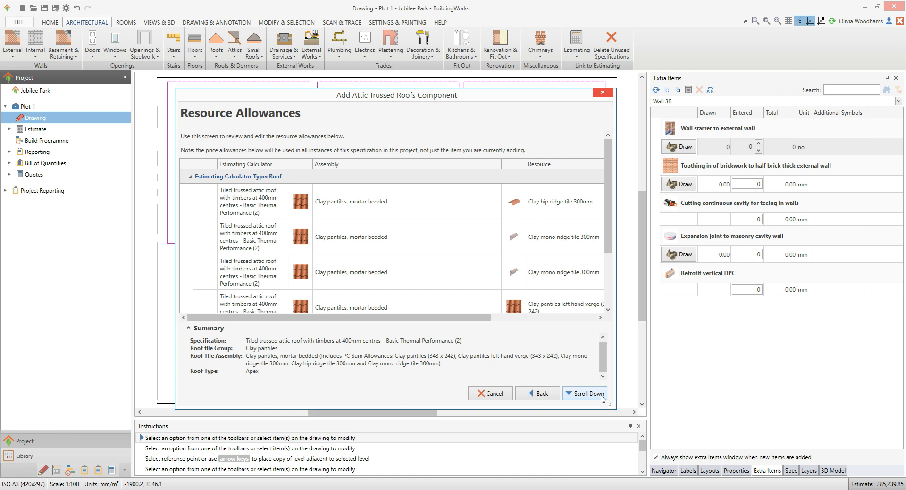
Step: Review the resource allowance prices for the clay pantile roof and finish the attic trussed roof component
drag(456, 318, 560, 320)
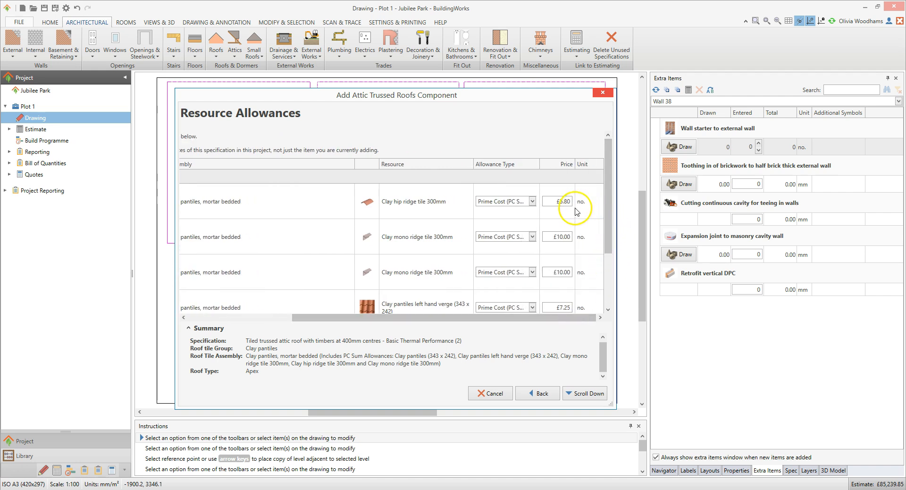
drag(608, 212, 603, 290)
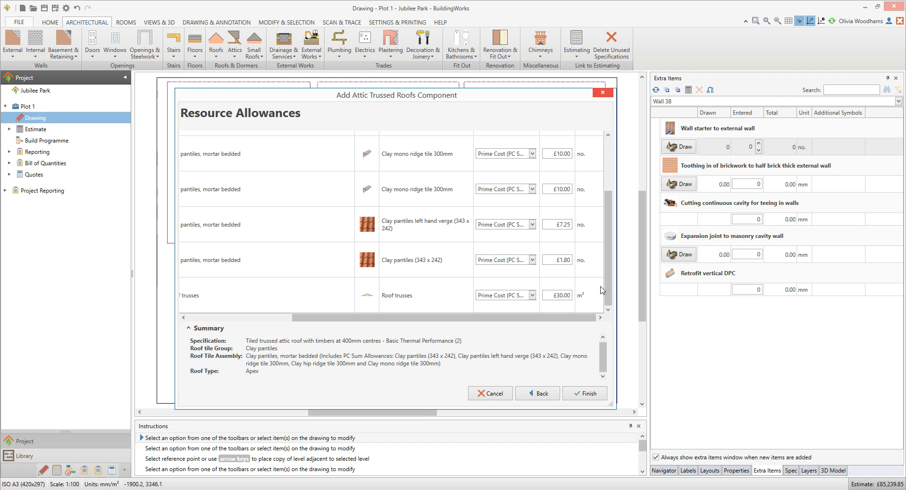
click(596, 394)
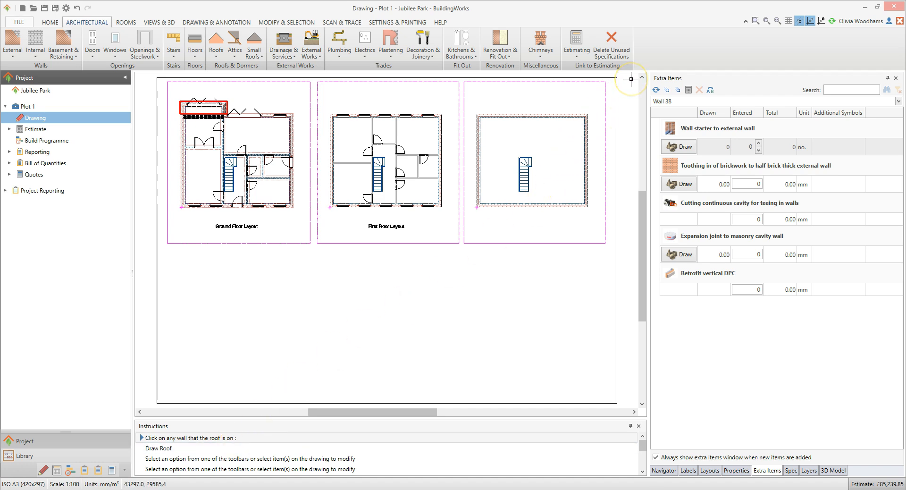
Step: Place the apex roof over the attic level, using the right-hand wall corners for the building width and the upper-left corner for its length
scroll(631, 79, up, 5)
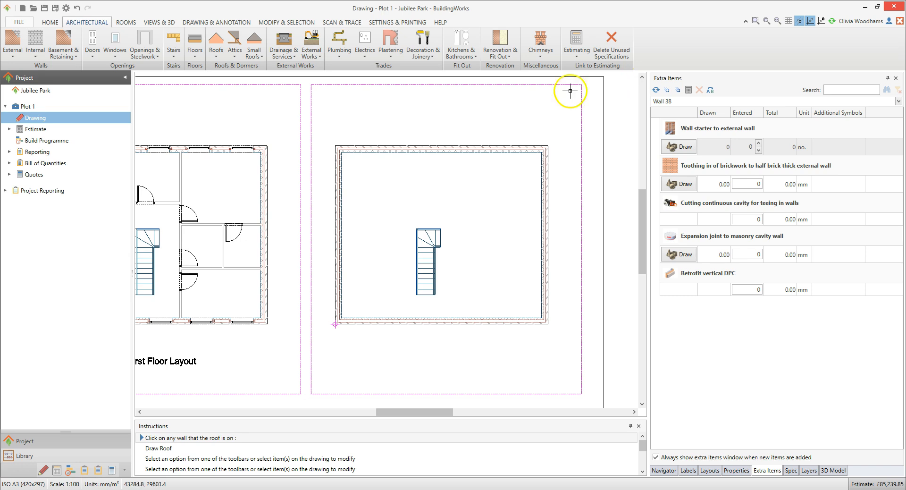
click(507, 146)
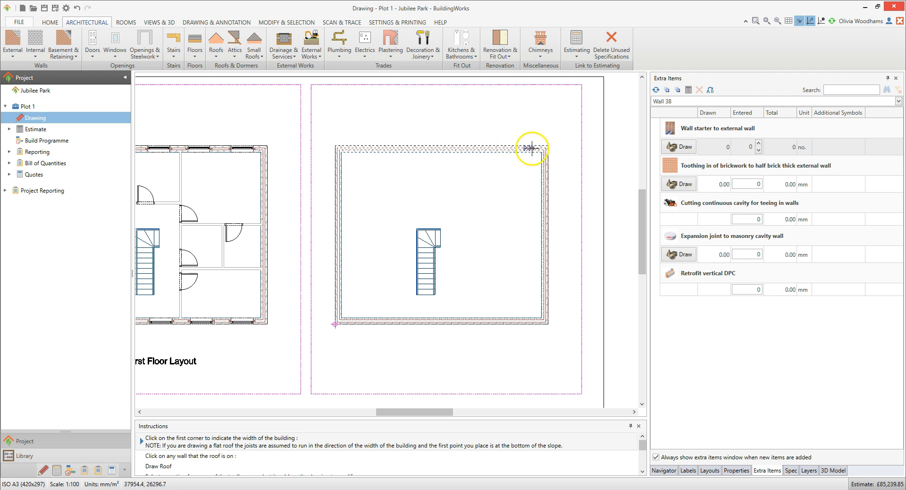
click(547, 145)
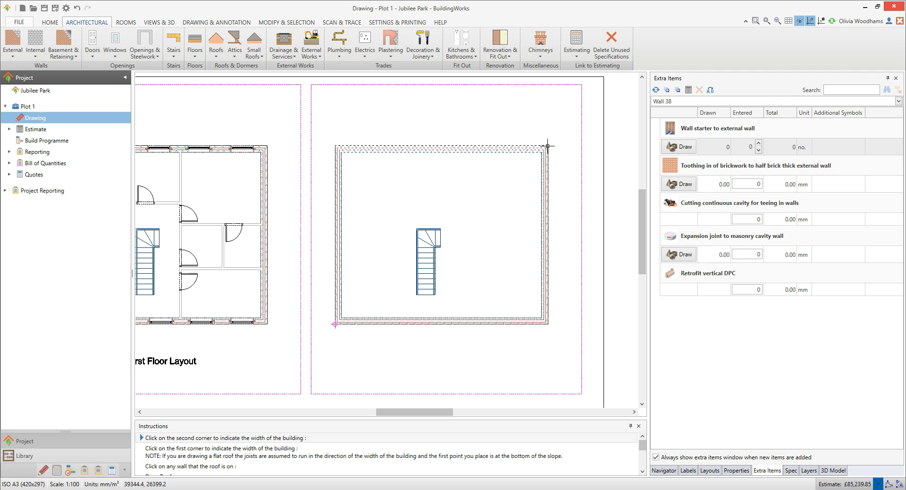
click(548, 324)
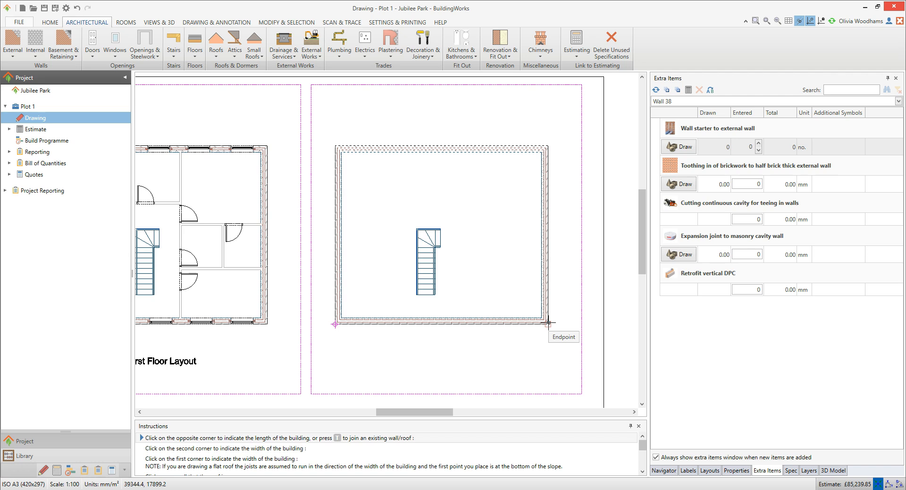
click(547, 322)
click(335, 145)
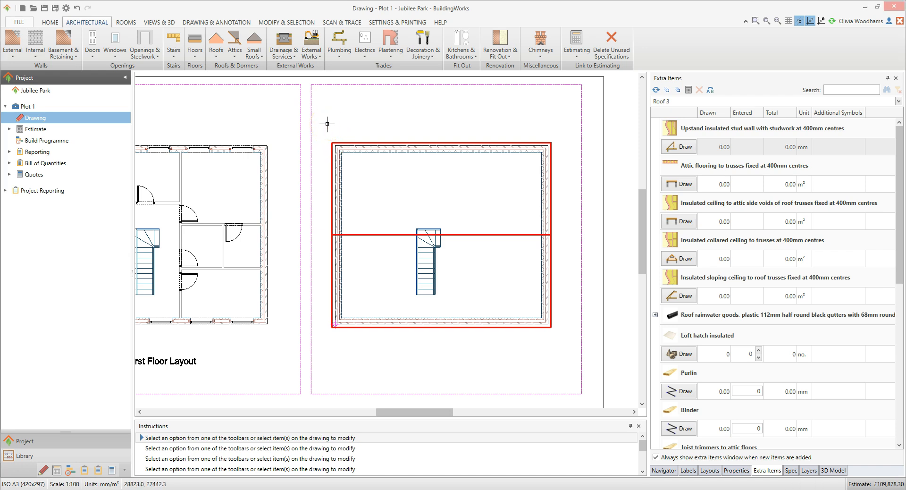
click(735, 89)
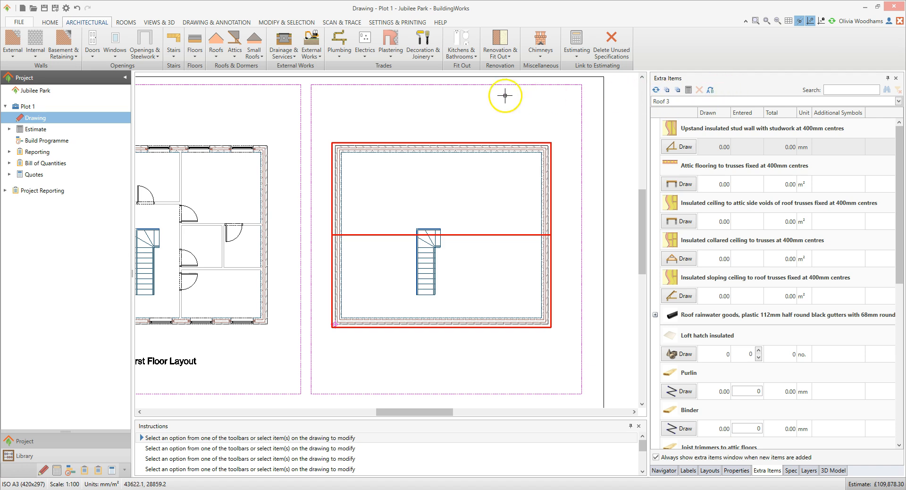
click(233, 55)
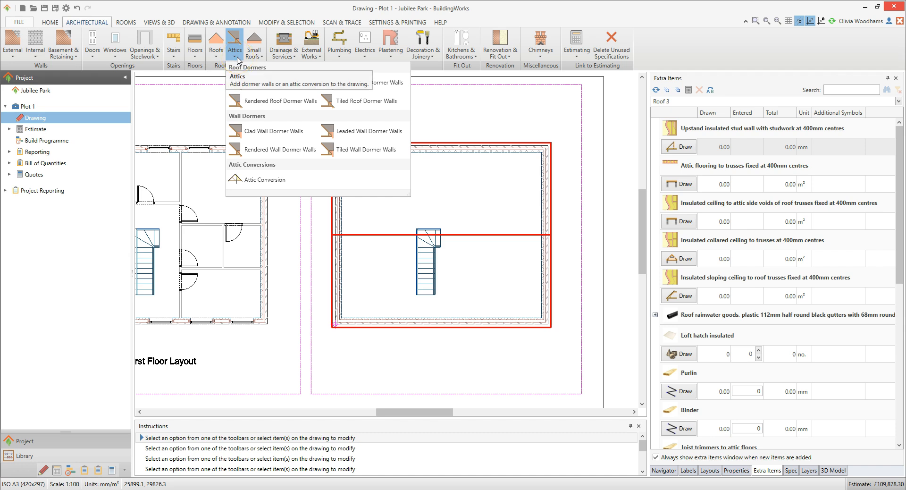
click(255, 55)
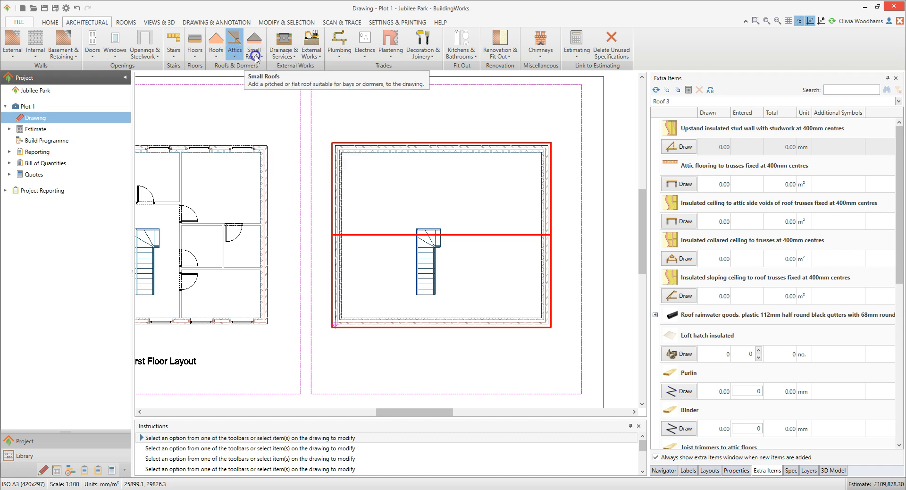
click(256, 56)
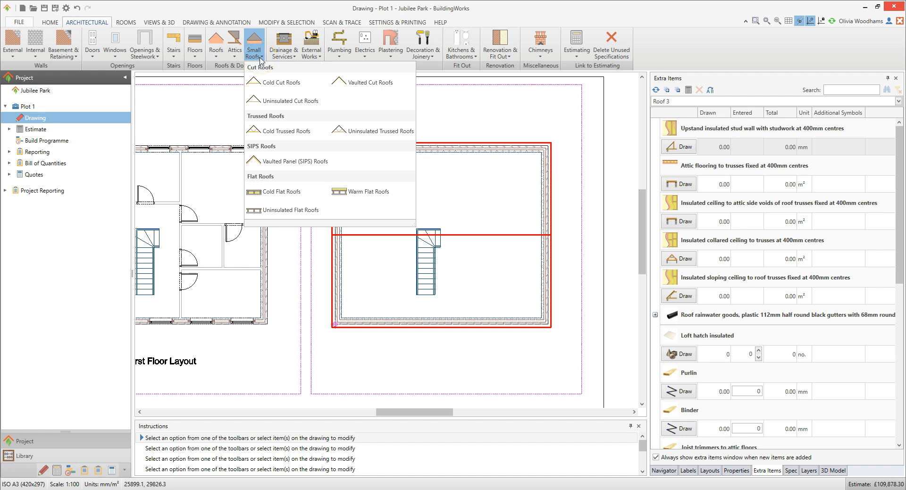
click(742, 84)
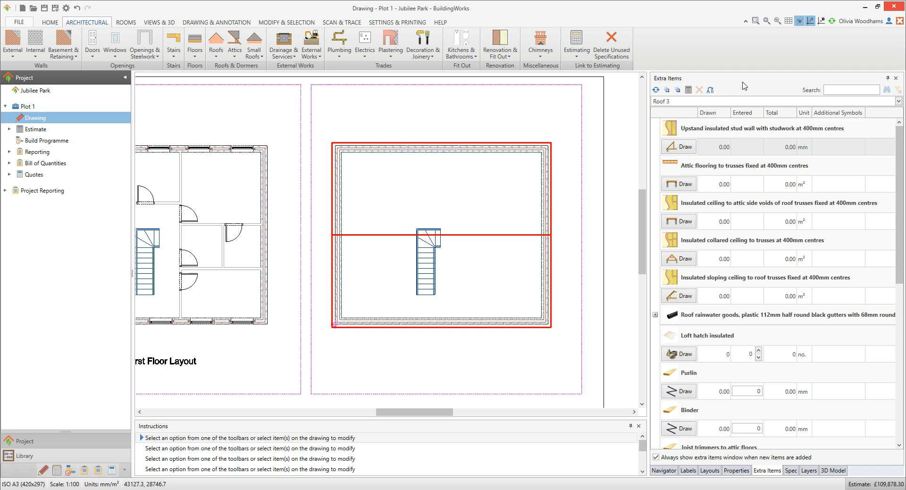
Step: Draw an insulated upstand stud wall 1200 mm high along the upper eaves line of the attic roof
click(685, 152)
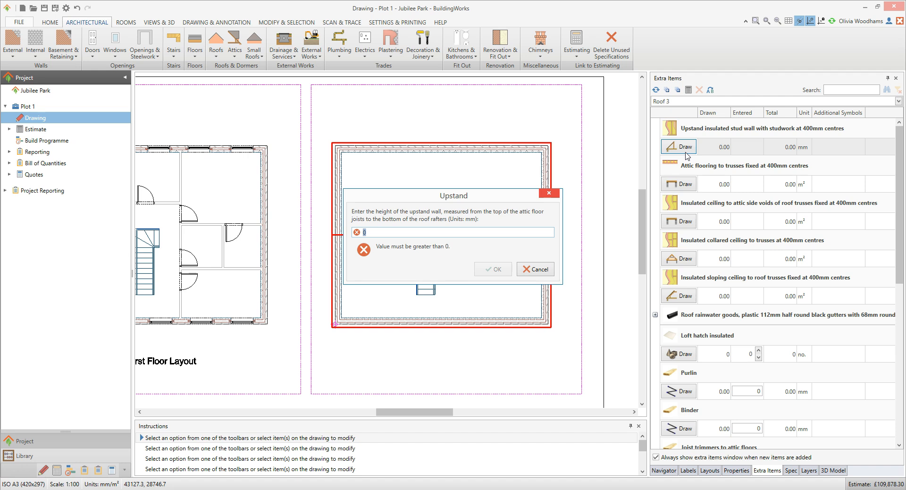
text(1200)
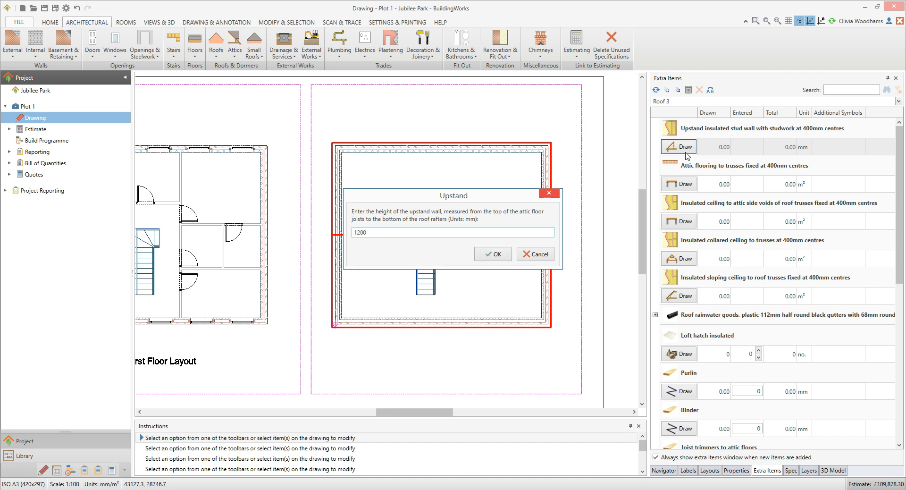
click(506, 256)
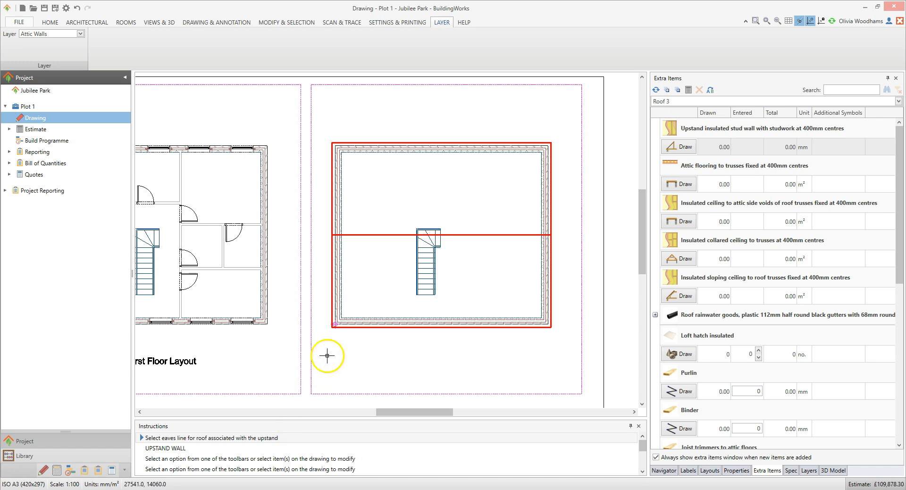
click(423, 142)
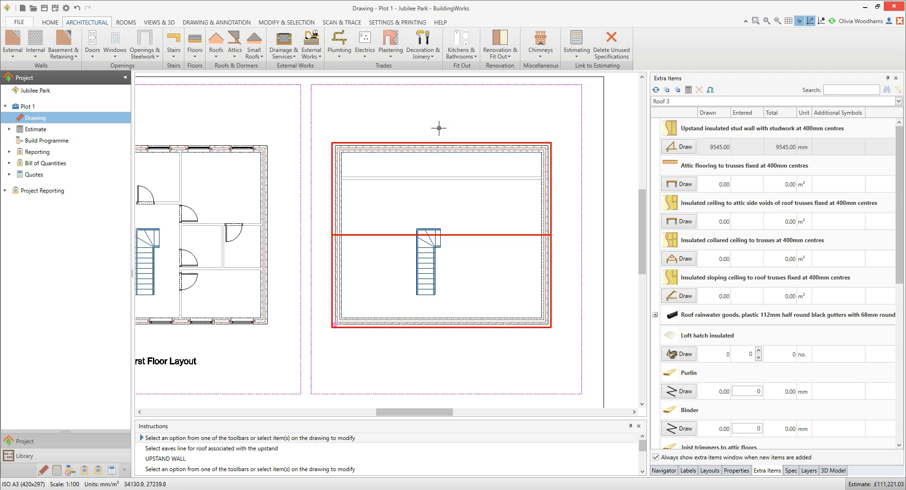
Step: Draw a second insulated upstand stud wall, also 1200 mm high, along the lower eaves line of the attic roof
click(682, 147)
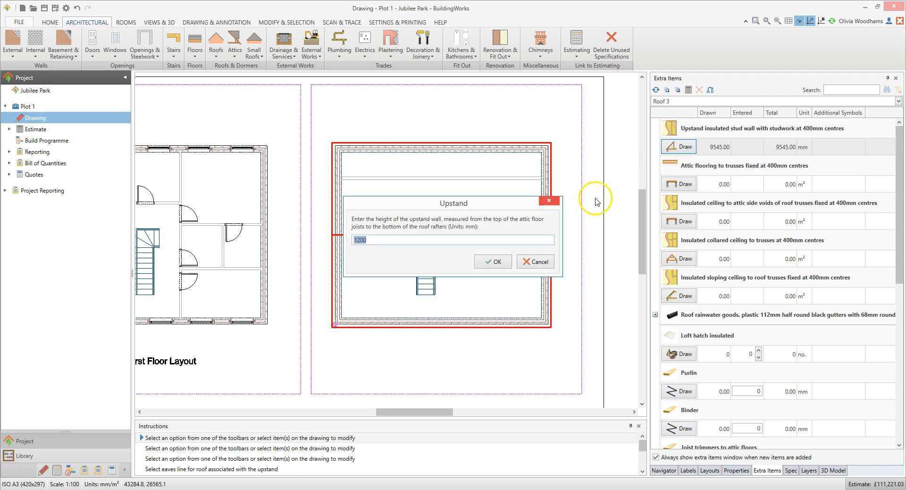
click(506, 266)
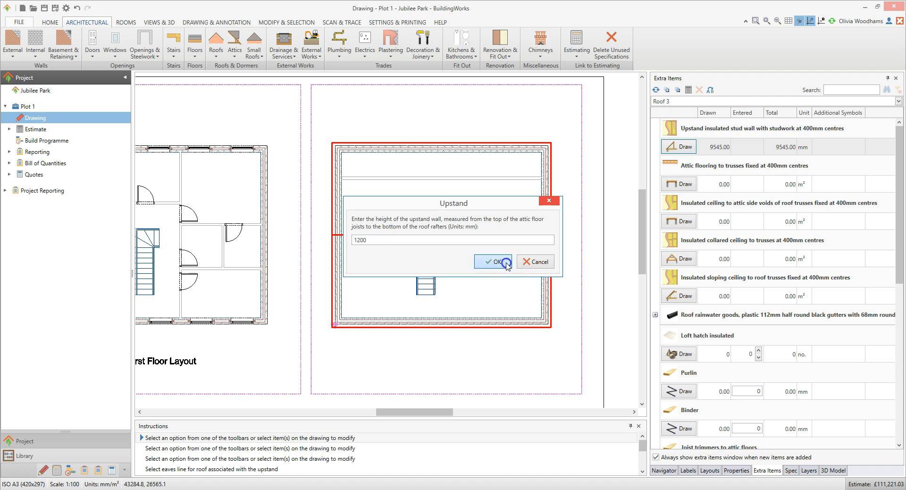
click(499, 268)
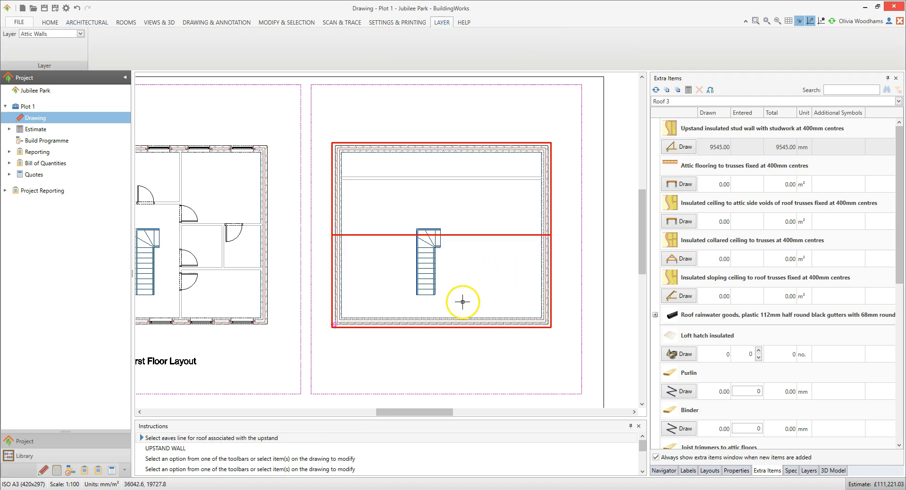
click(441, 326)
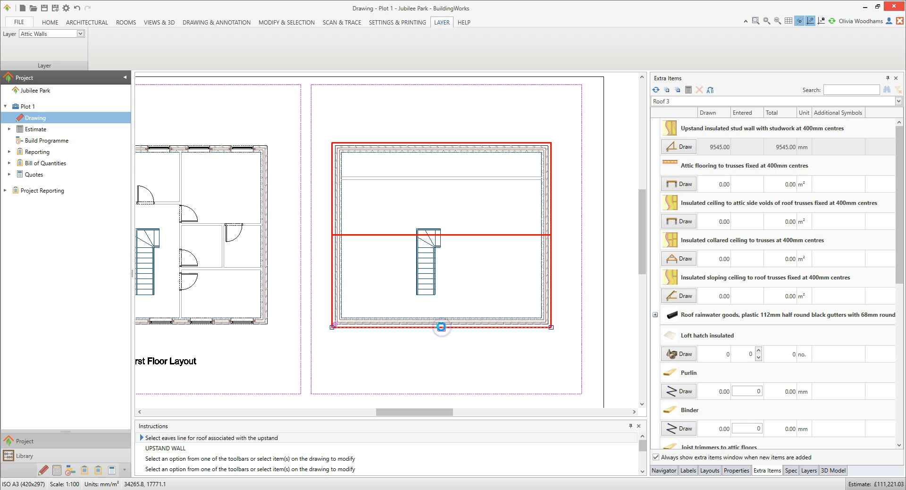
click(424, 342)
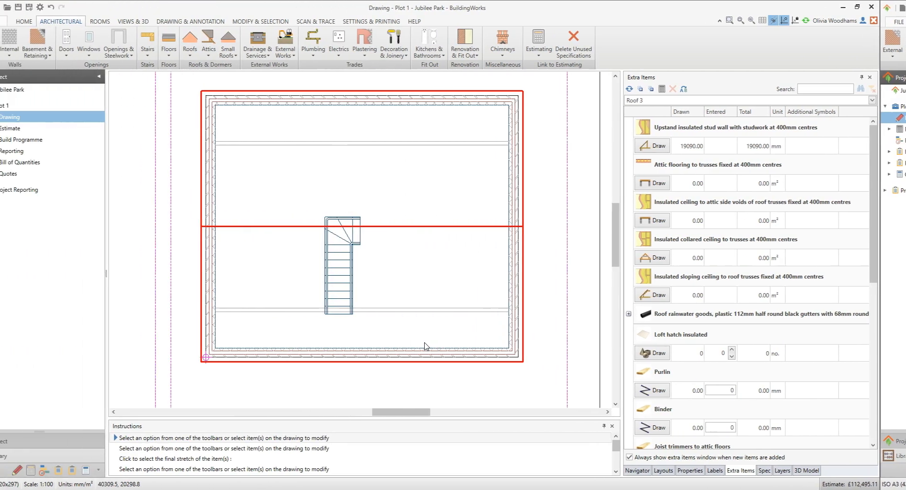
click(548, 283)
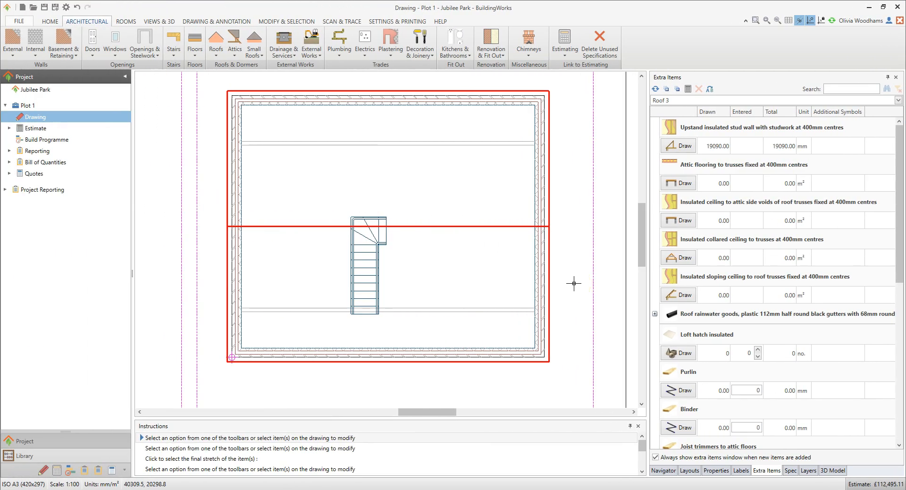
Step: Draw attic flooring between the upstand walls from the left external wall to the staircase edge, and toggle its joist direction
click(678, 184)
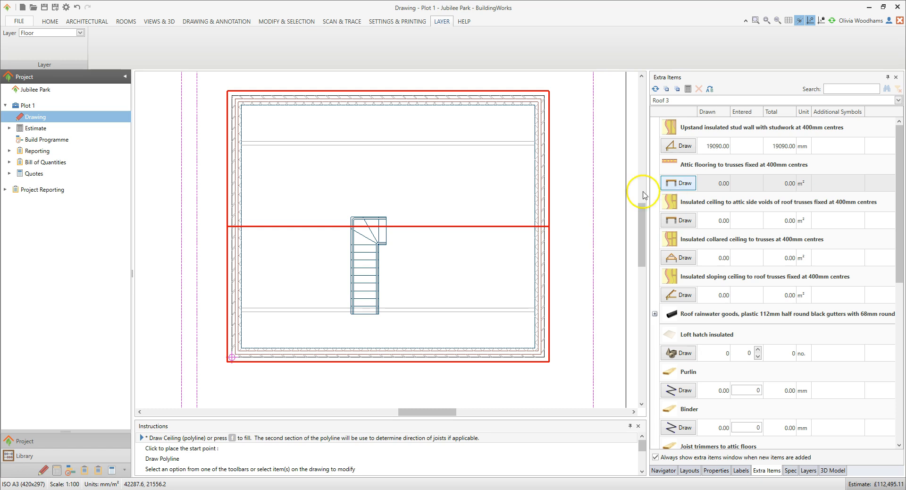
click(244, 150)
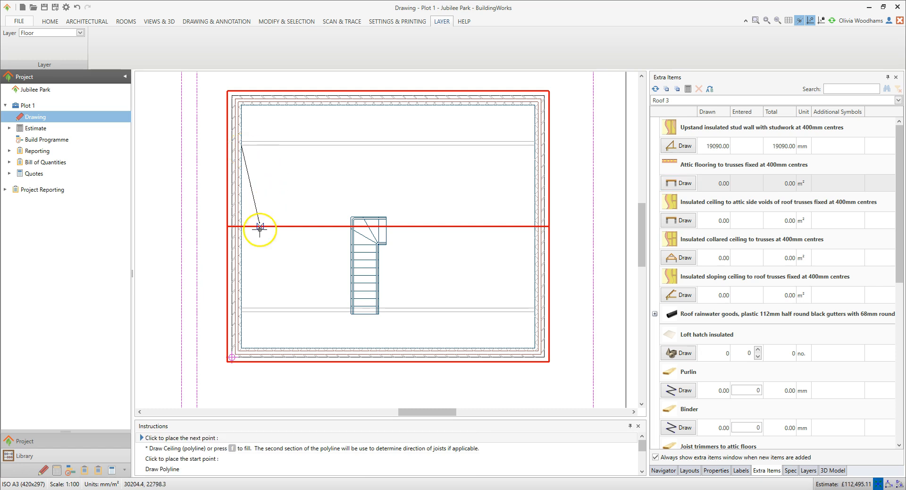
click(242, 308)
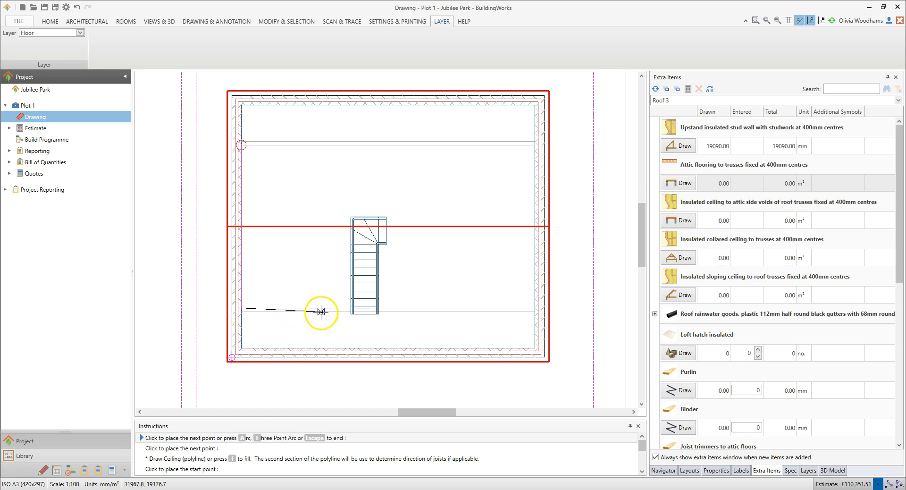
scroll(353, 310, up, 4)
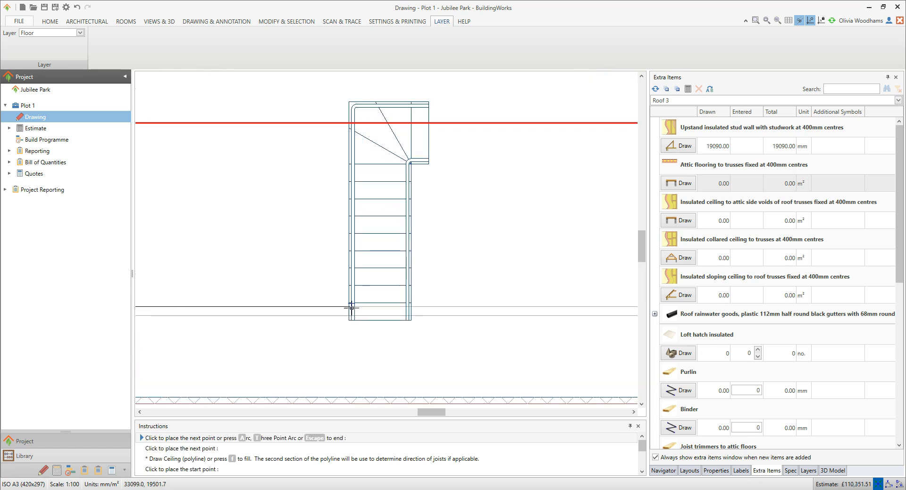
click(349, 306)
middle_drag(415, 101, 430, 287)
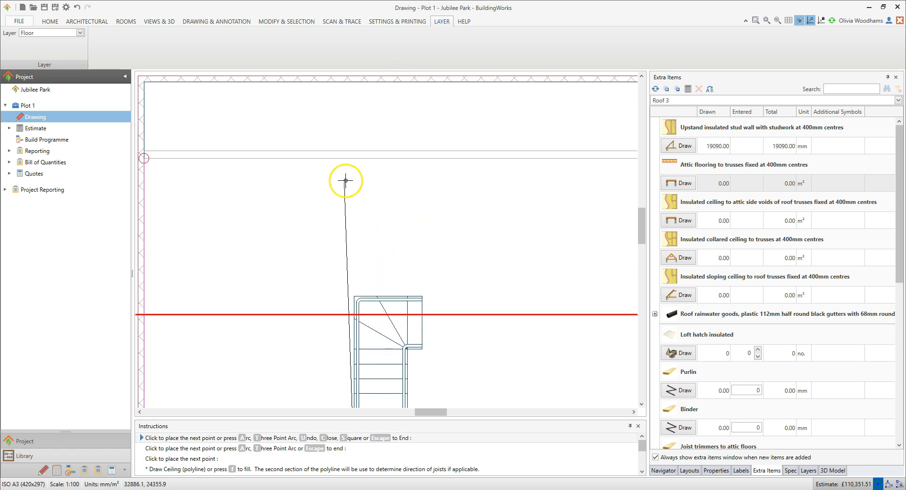
click(355, 158)
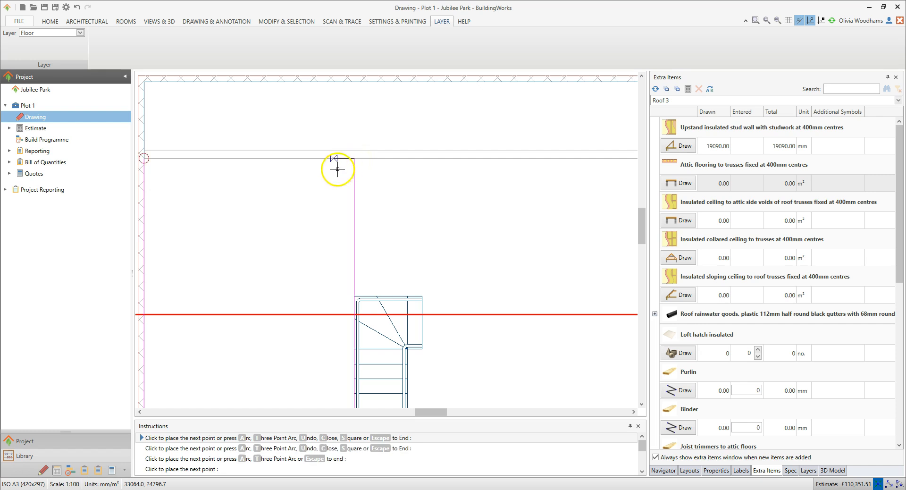
click(146, 158)
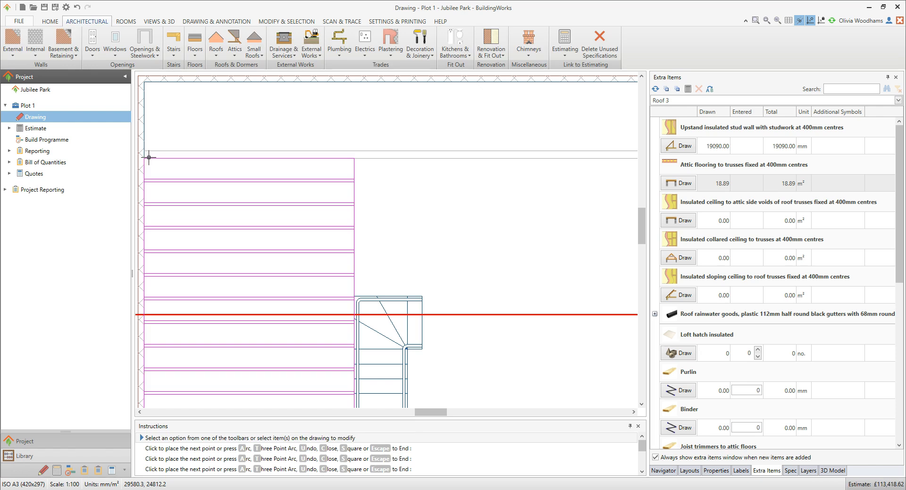
click(165, 178)
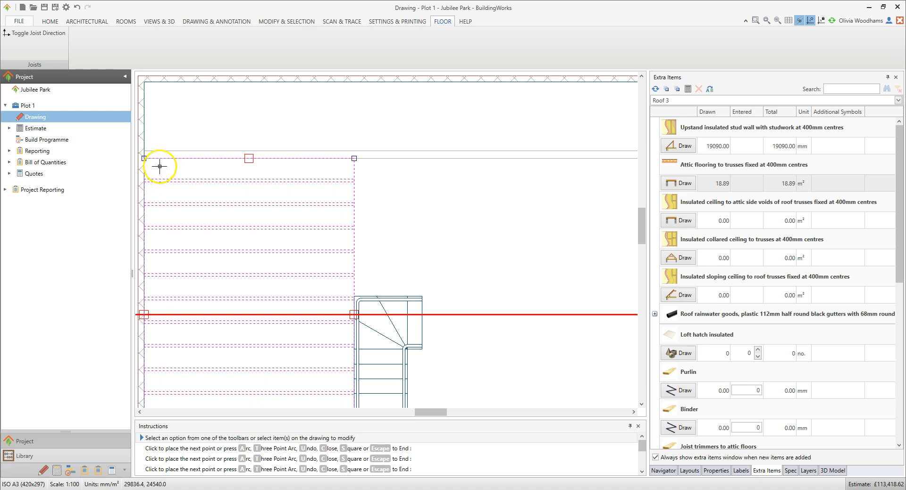
click(55, 38)
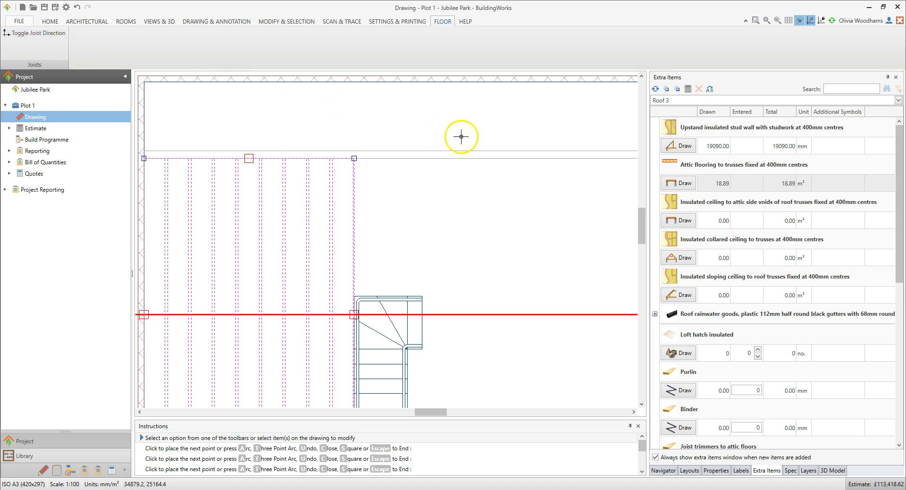
Step: Draw attic flooring between the head of the staircase and the upper upstand wall, matching the staircase width, with joists running horizontally
click(679, 185)
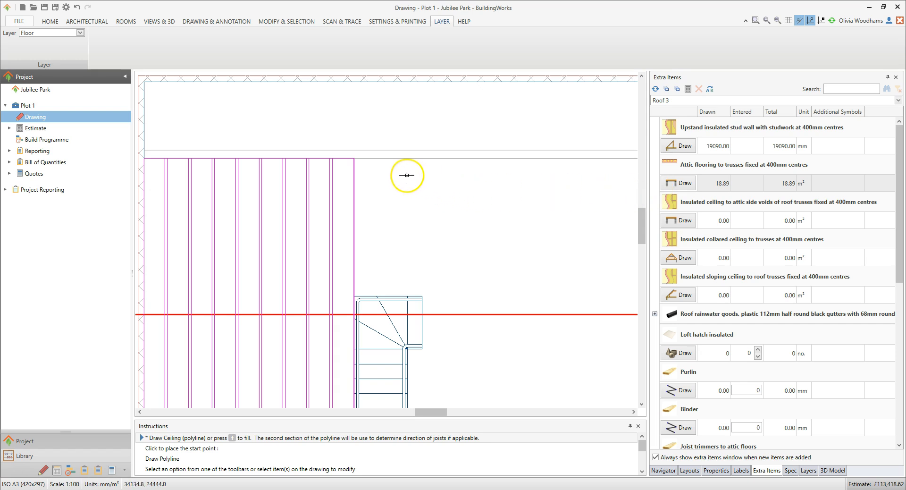
click(354, 159)
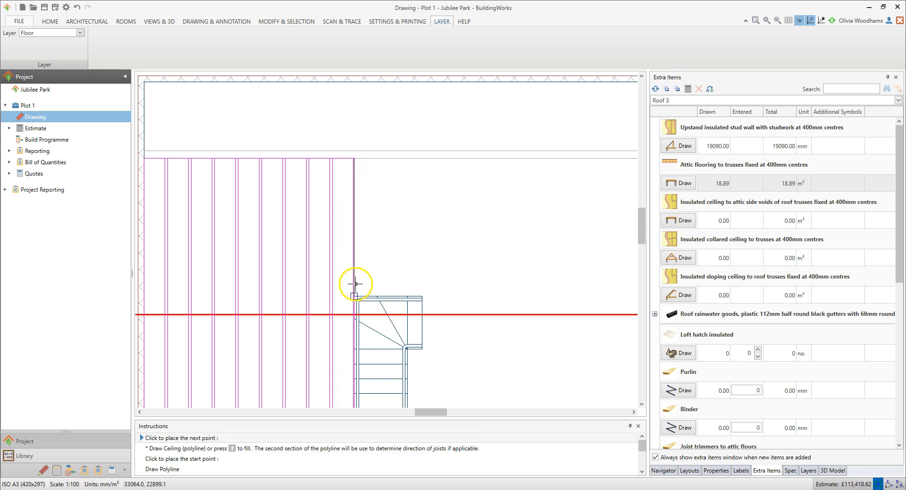
click(422, 296)
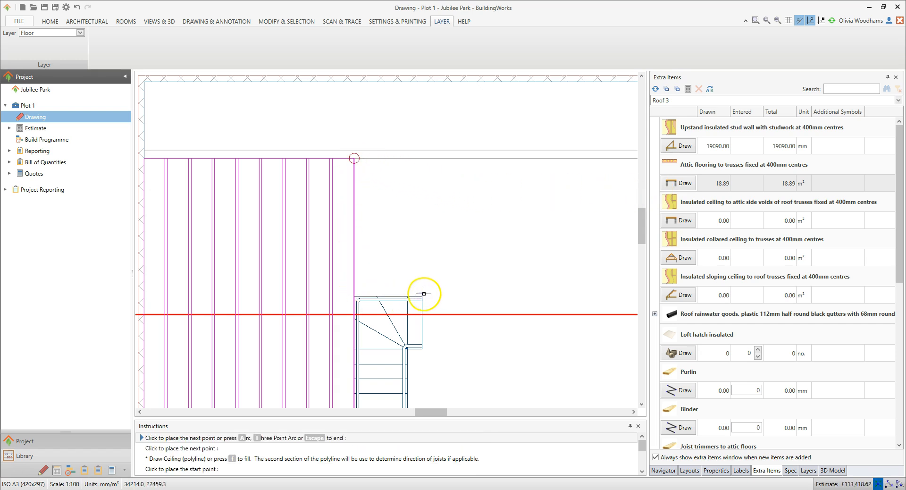
click(422, 296)
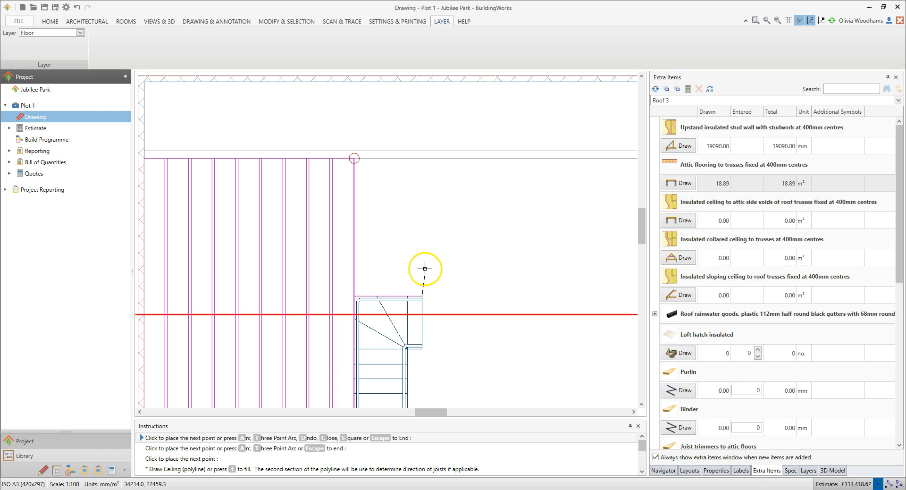
click(421, 158)
click(354, 159)
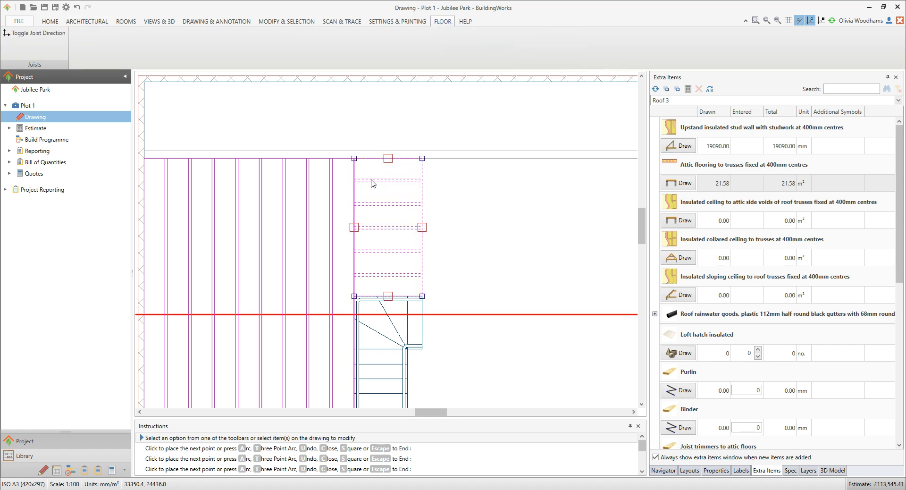
click(46, 36)
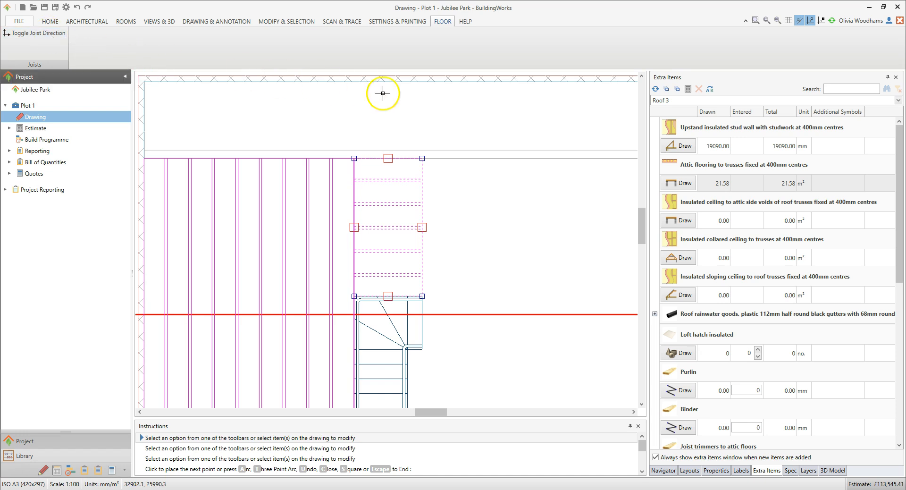
Step: Draw attic flooring between the upstand walls from the right edge of the stair opening to the right external wall
click(673, 183)
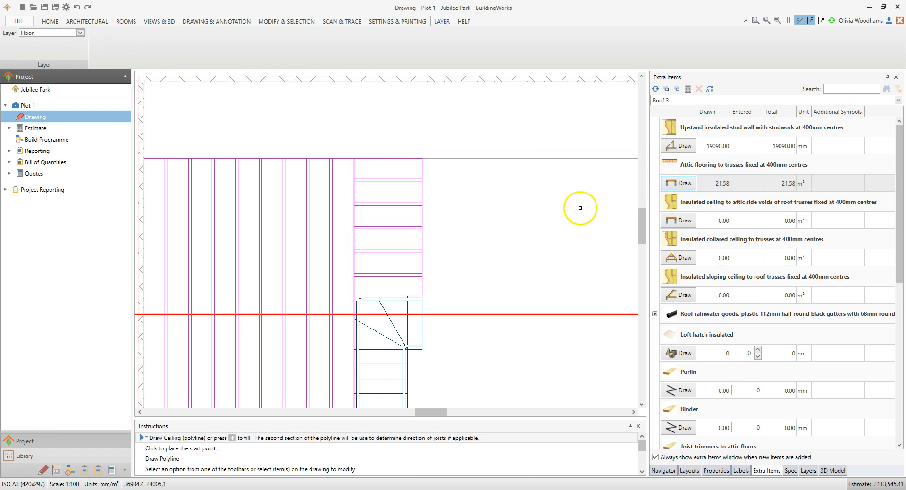
middle_drag(578, 208, 462, 174)
scroll(401, 108, down, 1)
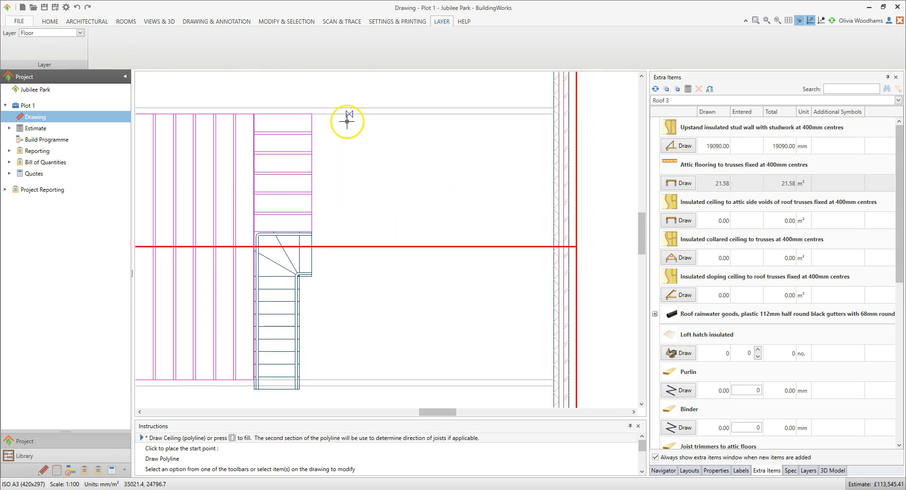
click(311, 115)
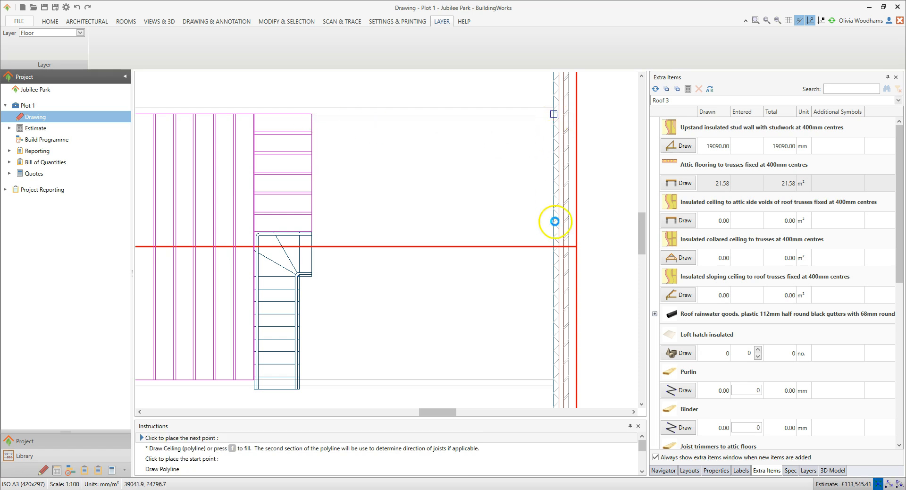
click(555, 376)
click(553, 379)
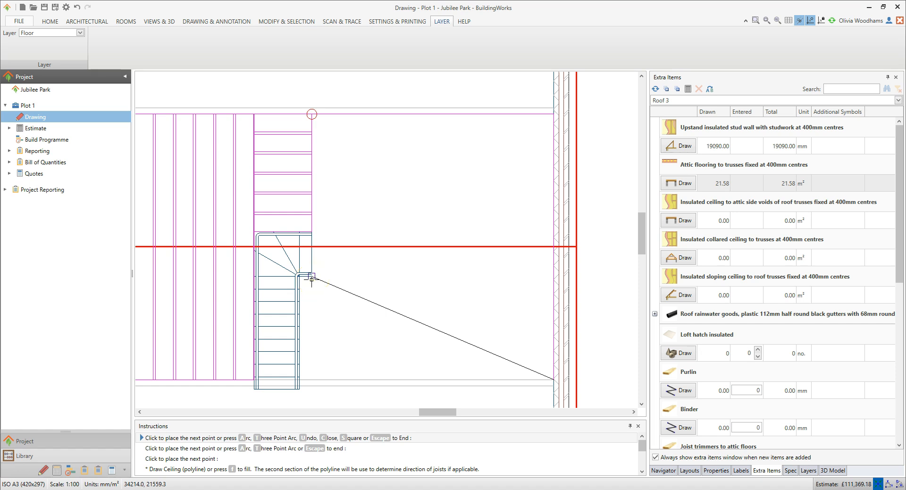
click(312, 379)
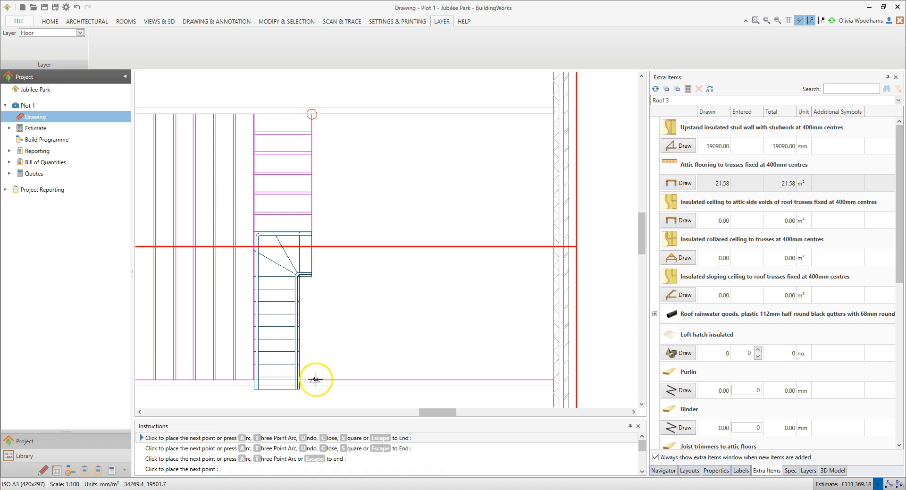
click(311, 114)
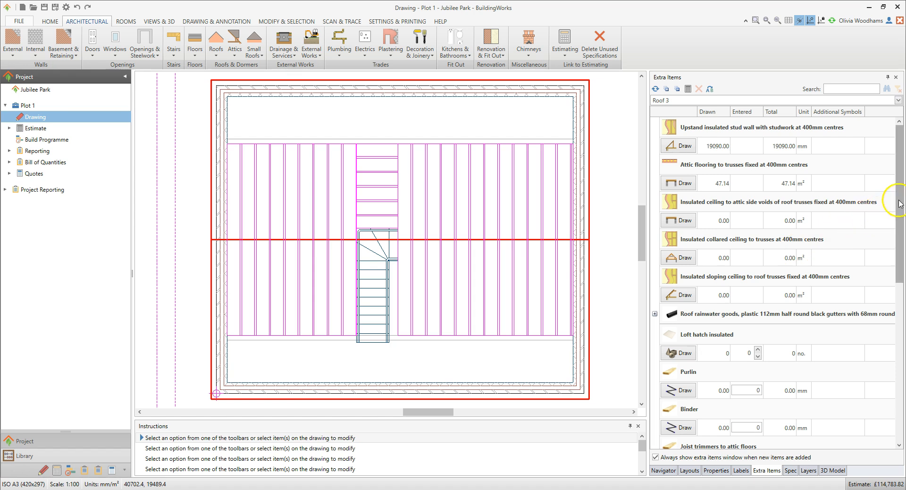
Step: Draw a joist trimmer to the attic floor along the left side of the staircase, from the lower to the upper upstand wall
drag(900, 204, 901, 238)
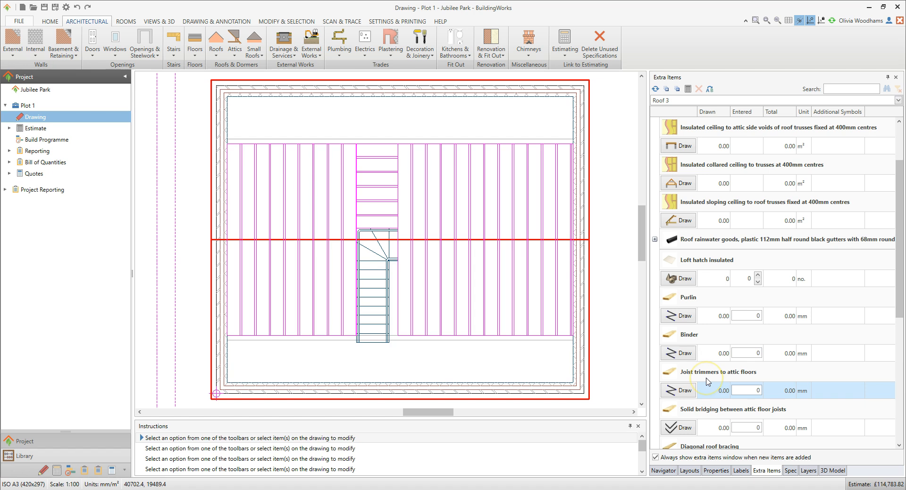
click(680, 390)
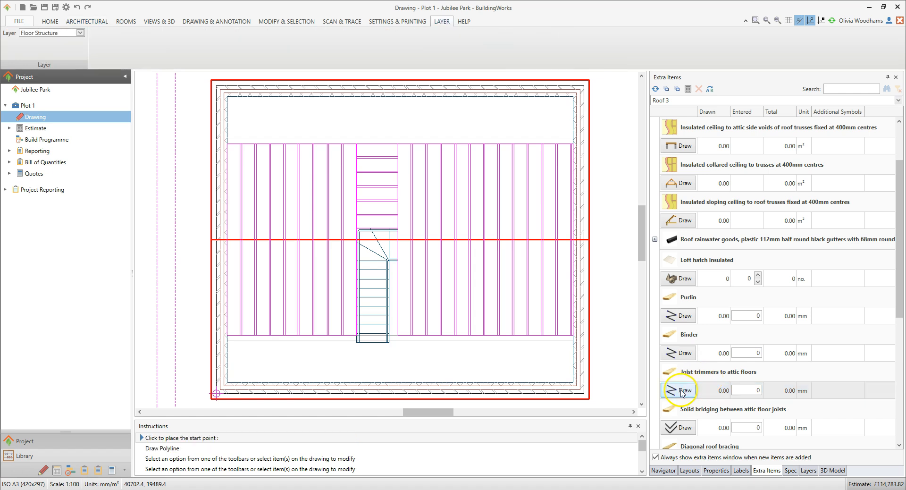
click(355, 336)
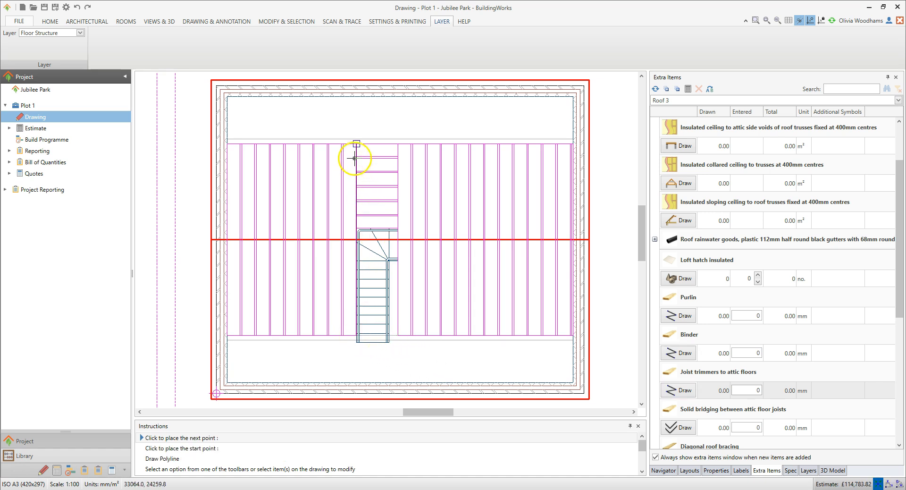
click(356, 143)
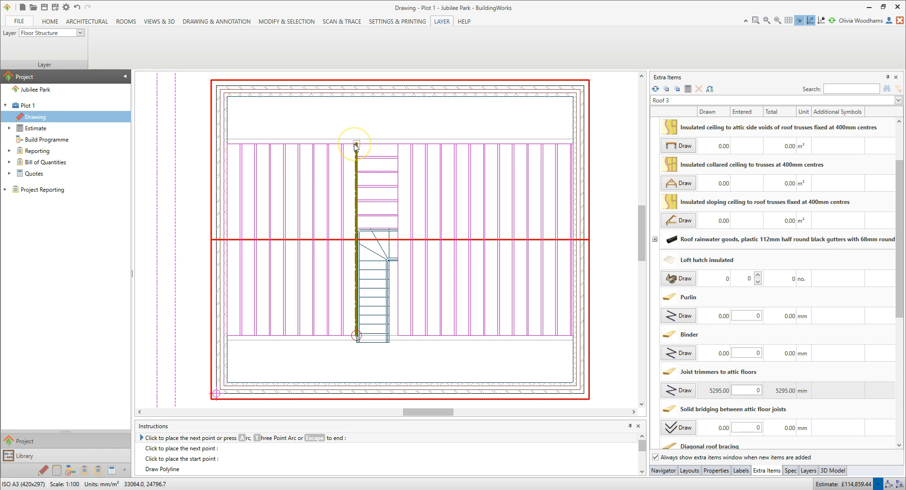
key(Escape)
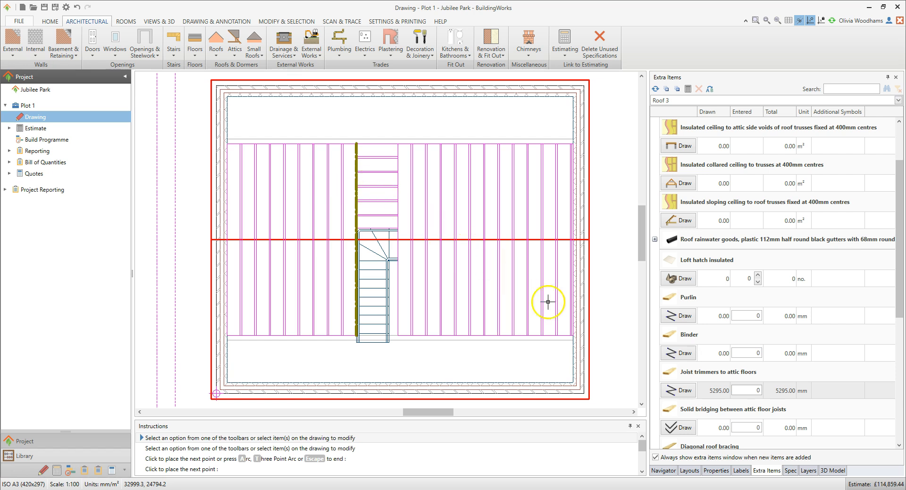
Step: Draw a joist trimmer across the head of the staircase, from the left to the right edge of the stair opening
click(679, 389)
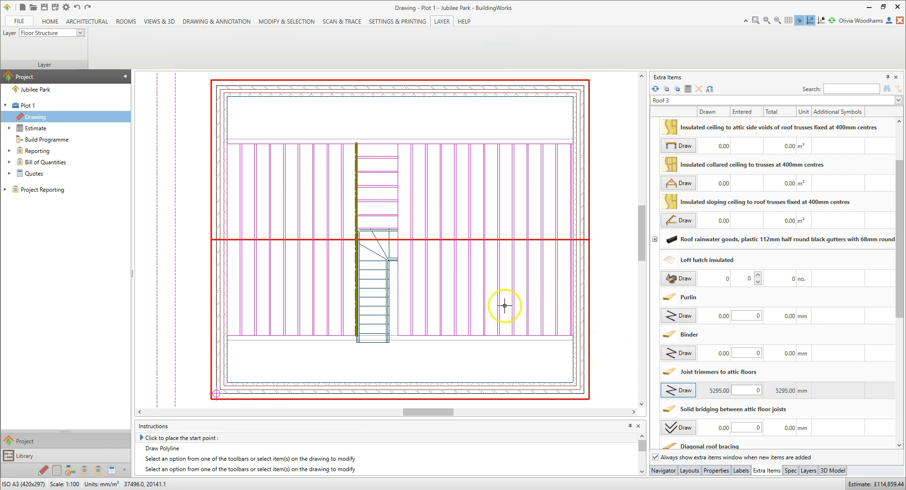
click(356, 228)
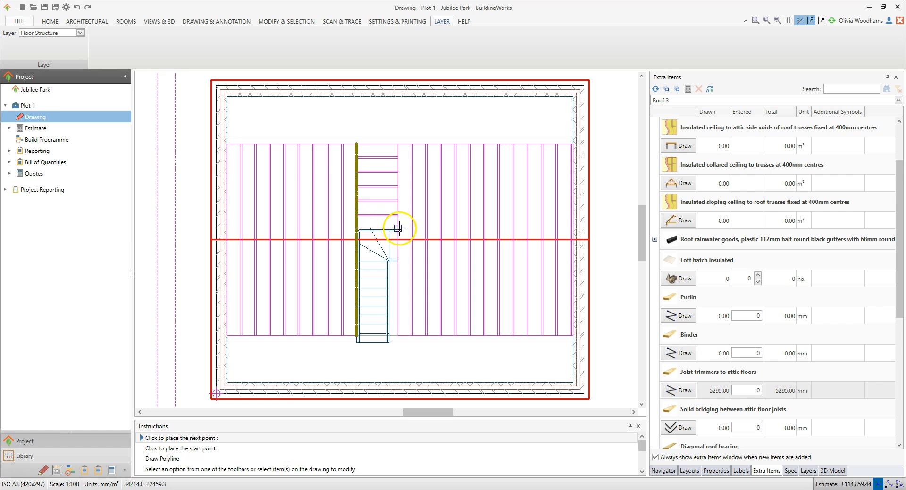
click(399, 228)
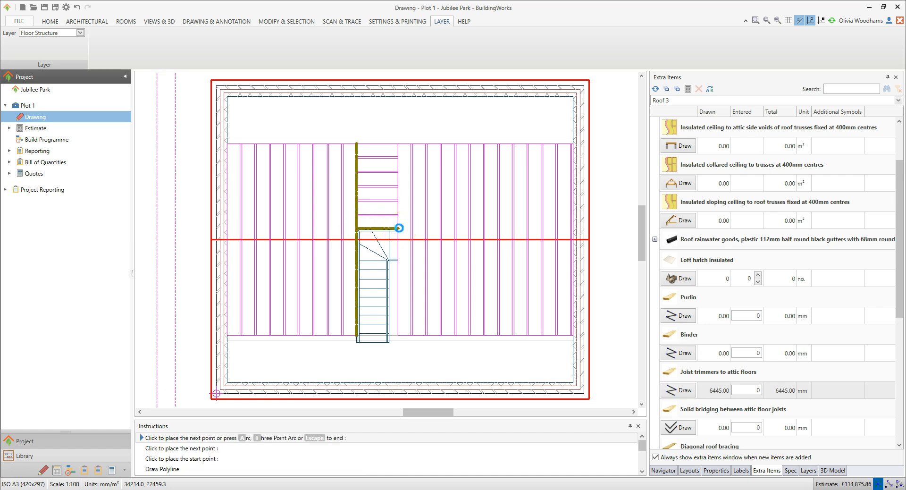
key(Escape)
Step: Draw a joist trimmer along the right side of the stair opening, from the upper to the lower upstand wall
click(673, 391)
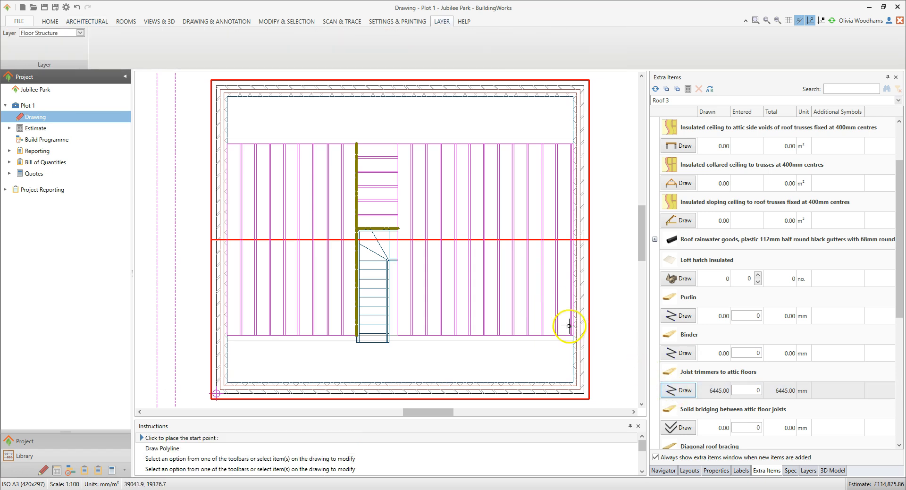
click(398, 143)
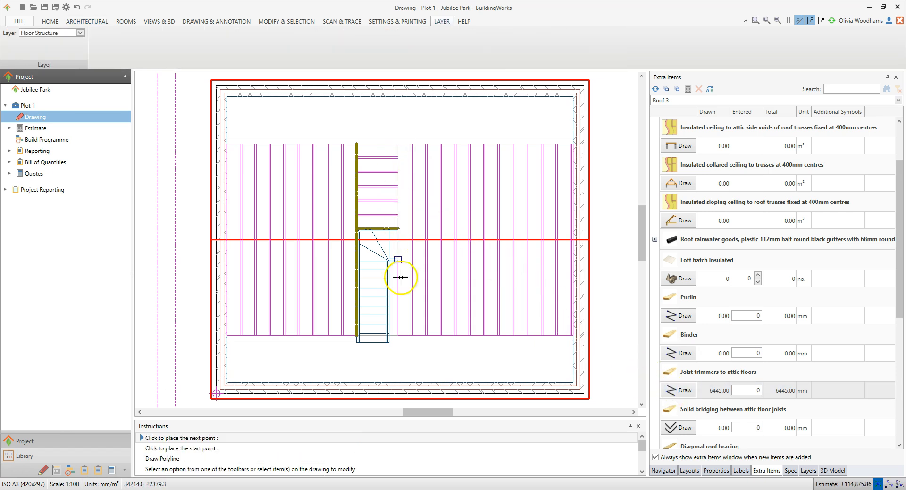
click(398, 335)
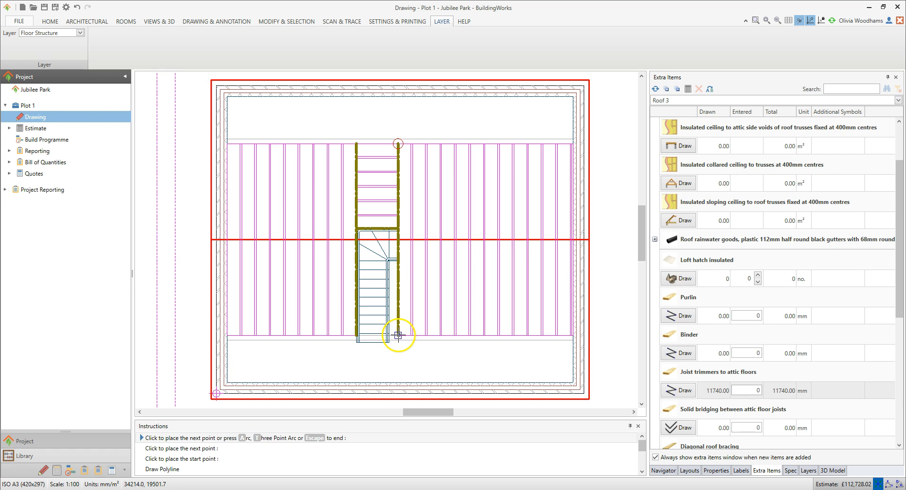
key(Escape)
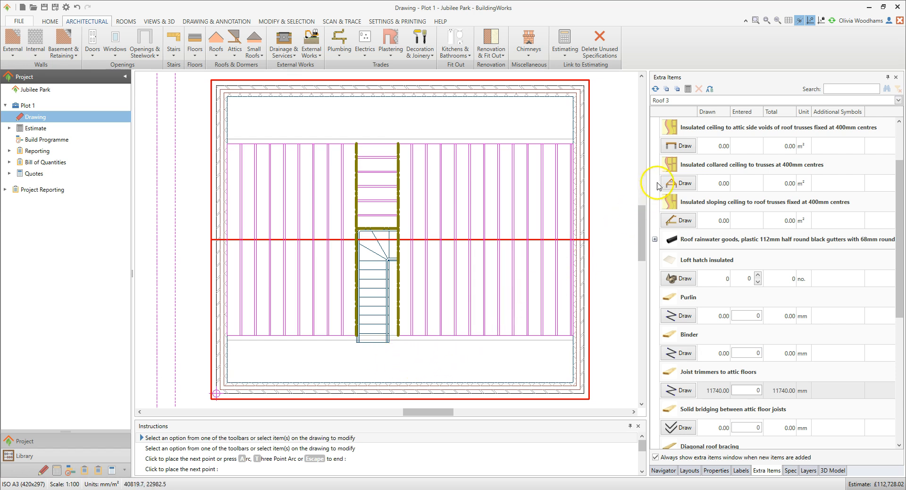
Step: Fill the upper attic side void with insulated ceiling at 400mm centres and toggle its joist direction to run vertically
click(685, 147)
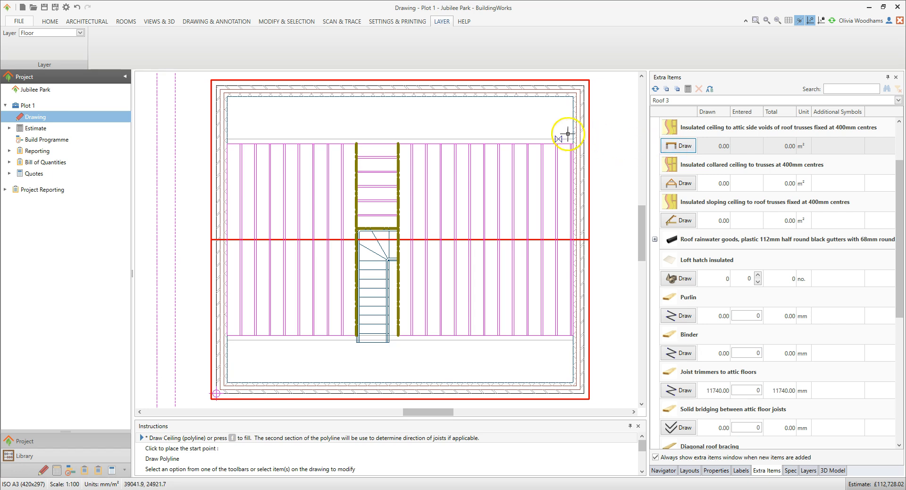
key(f)
click(494, 115)
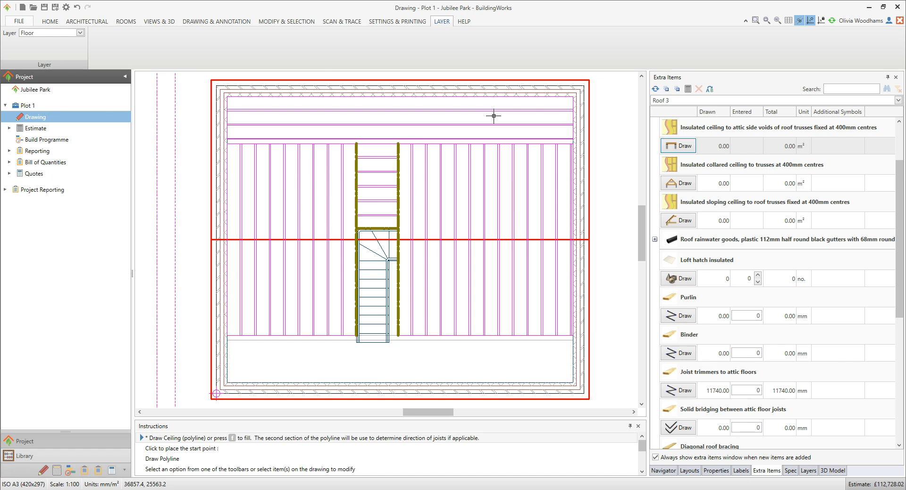
key(Escape)
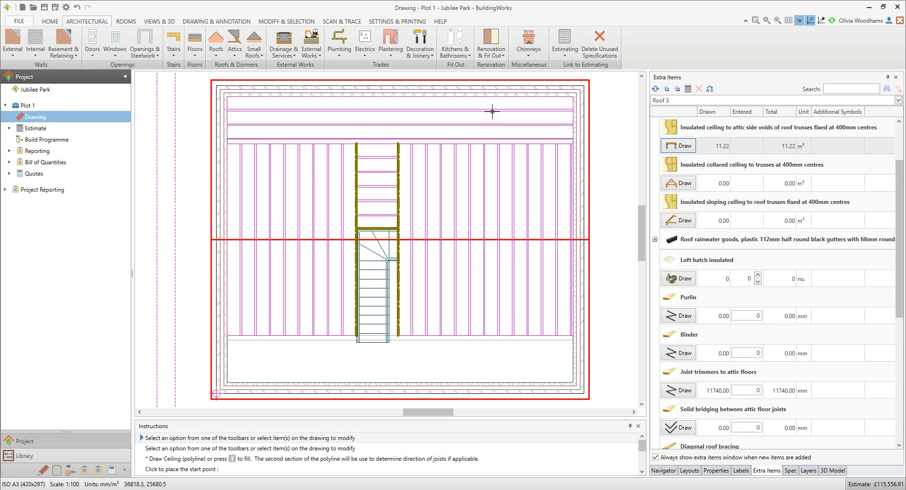
key(f)
click(492, 111)
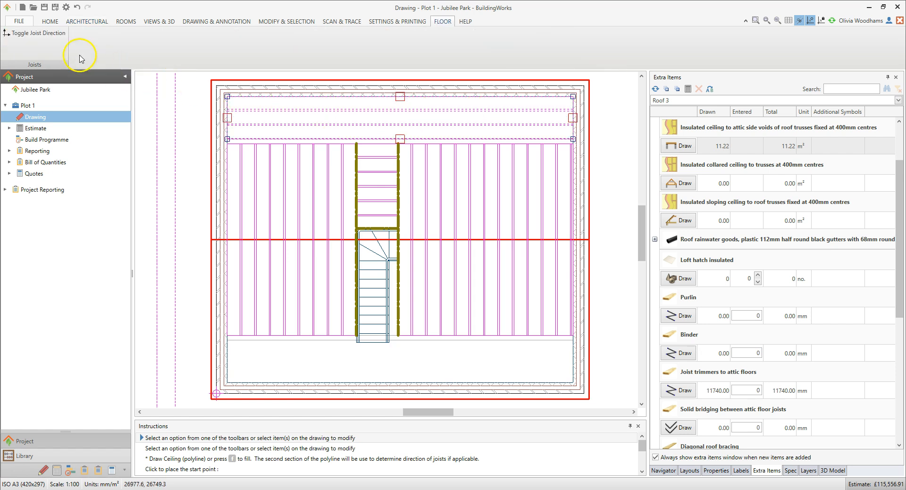
click(49, 38)
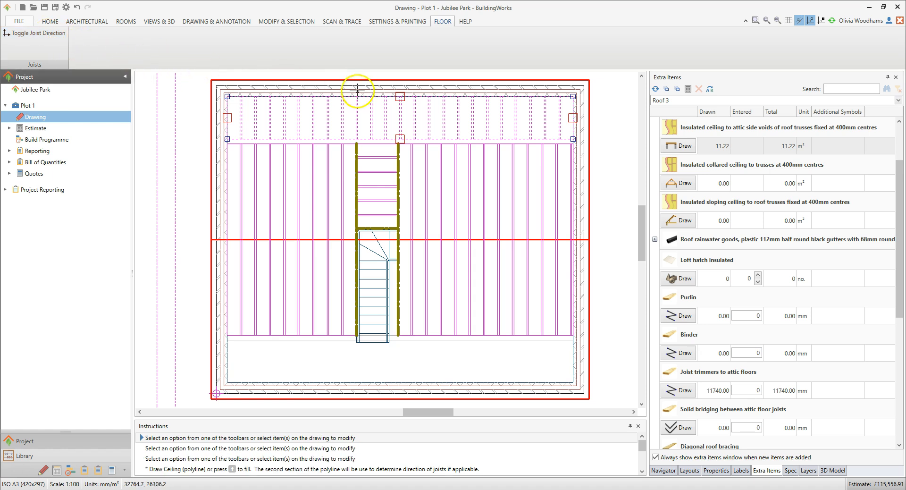
Step: Fill the lower attic side void with the same insulated ceiling and toggle its joist direction to run vertically
click(679, 146)
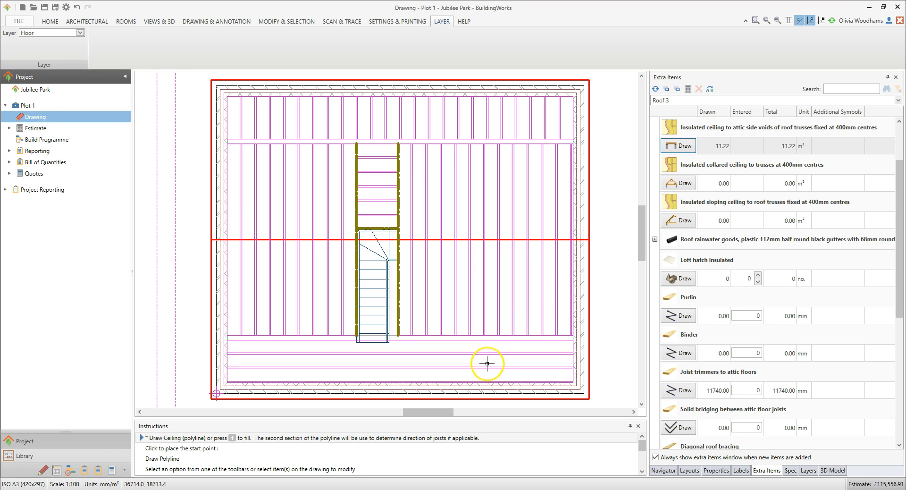
click(488, 366)
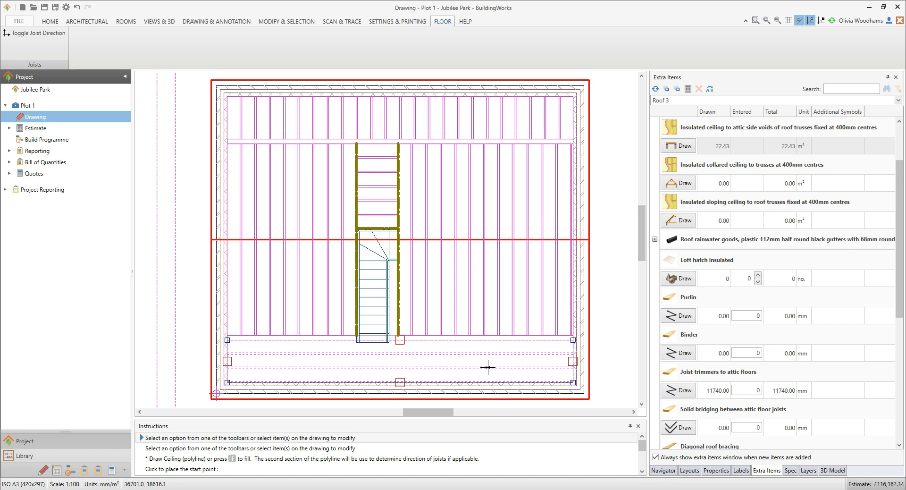
click(50, 34)
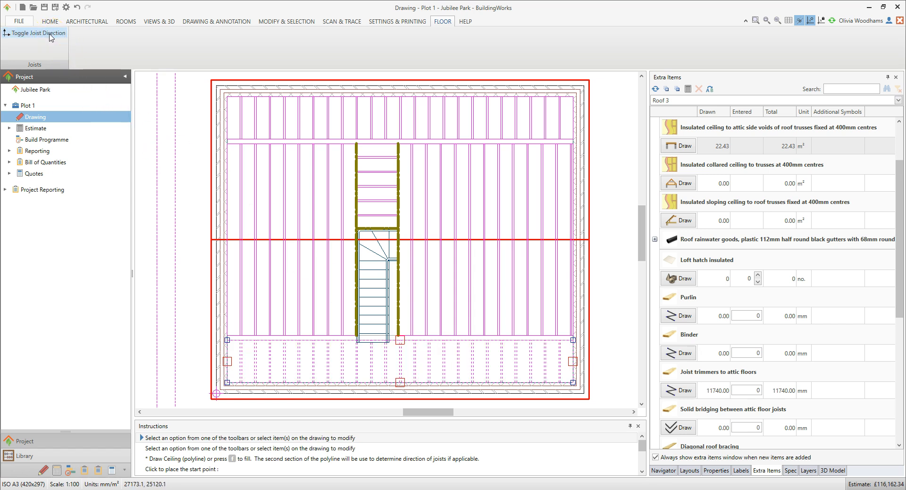
key(Escape)
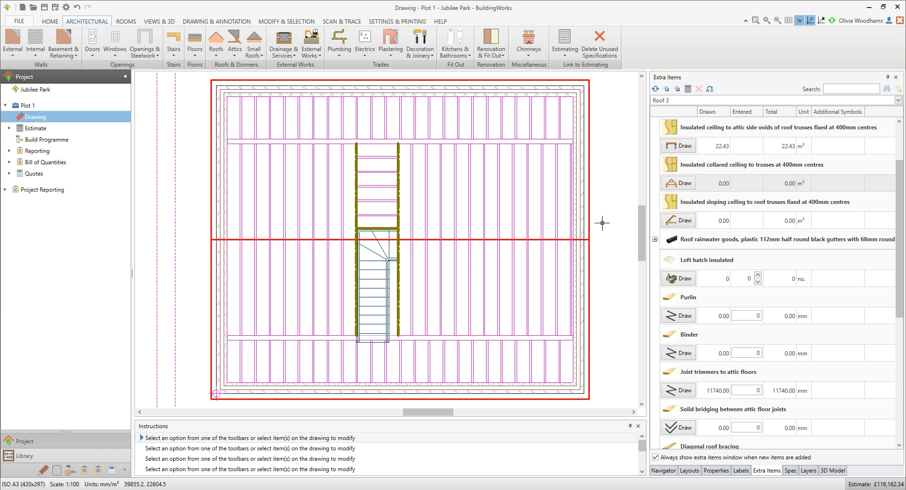
Step: Add the insulated collared ceiling at 400mm centres to the attic roof, at a height of 2400 mm above the attic floor joists
click(689, 187)
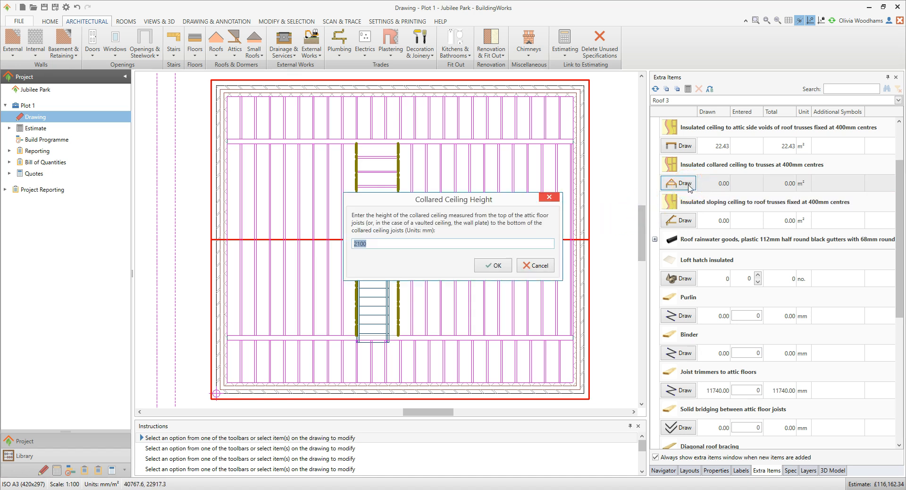
text(2400)
click(493, 265)
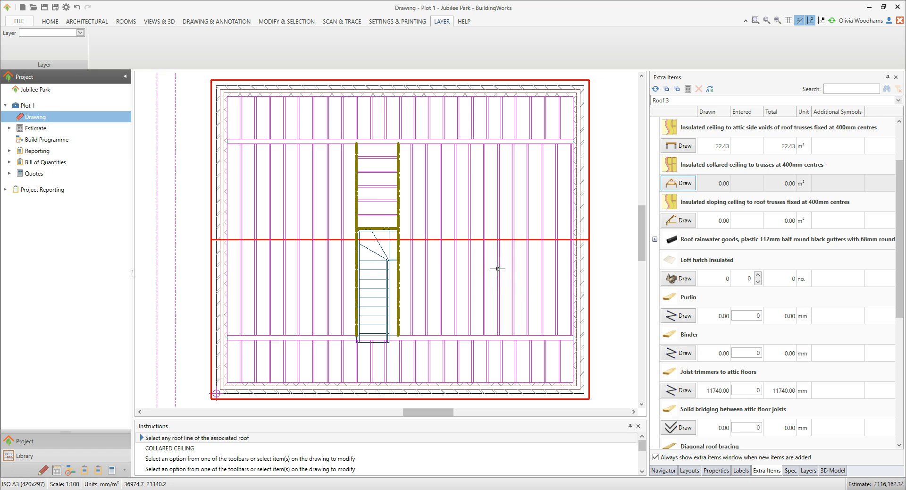
click(494, 80)
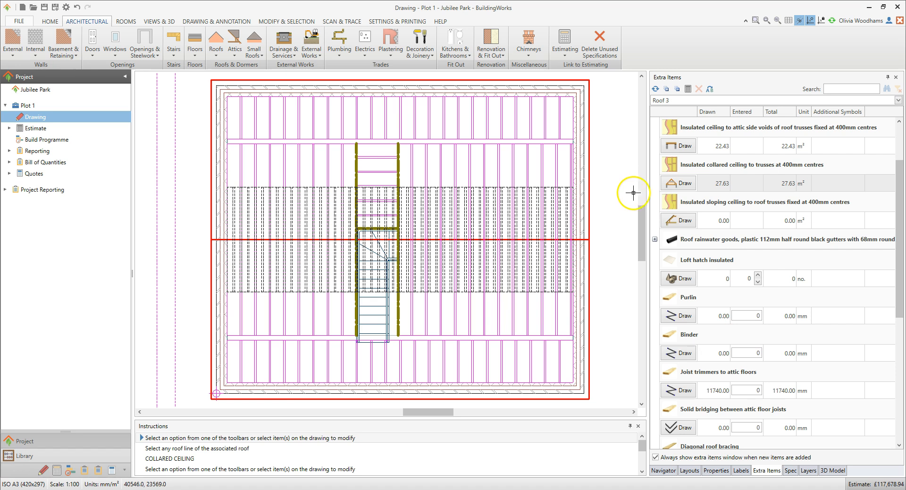
Step: Draw the insulated sloping ceiling at 400mm centres across the full roof width, between the upper upstand wall and the collared ceiling
click(678, 222)
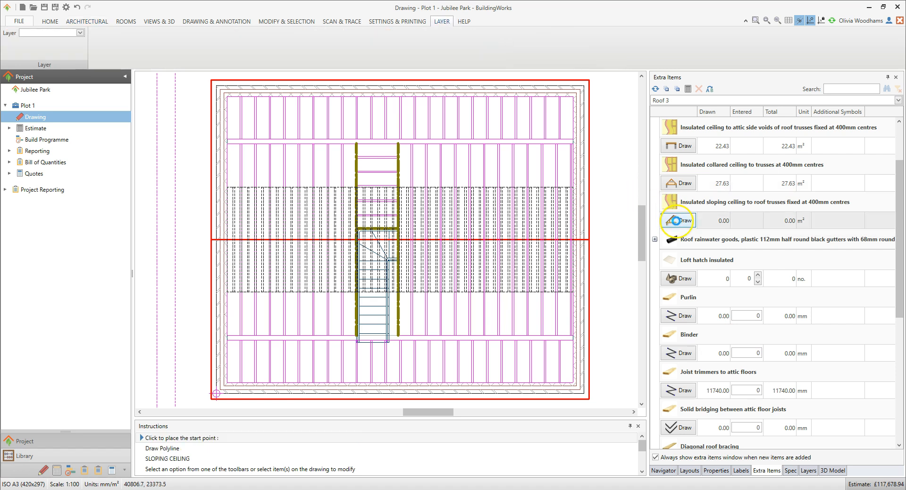
click(678, 224)
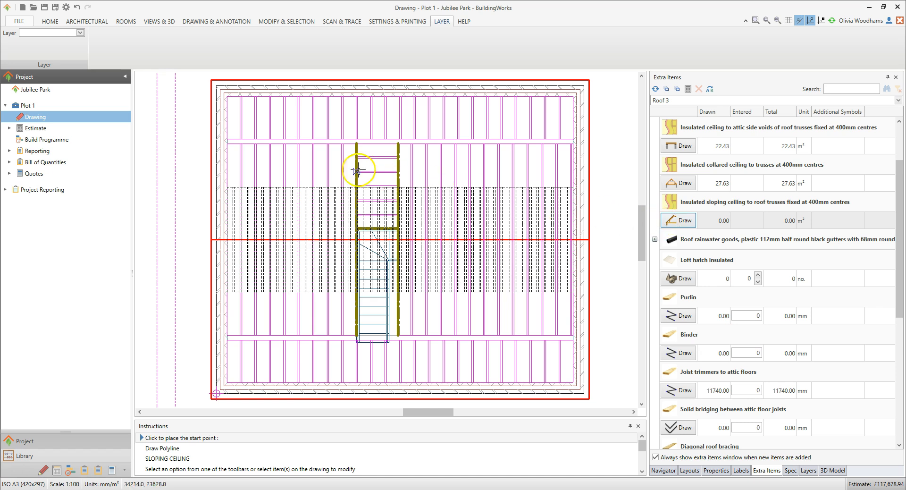
click(229, 143)
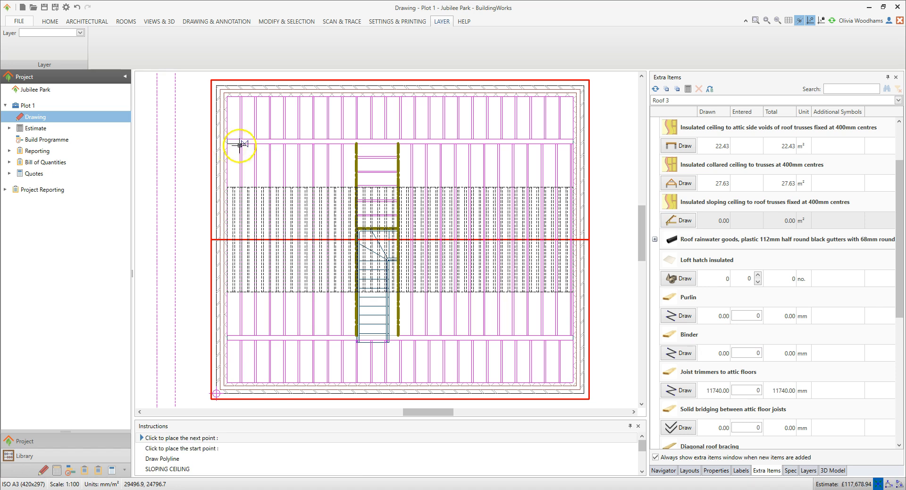
click(573, 144)
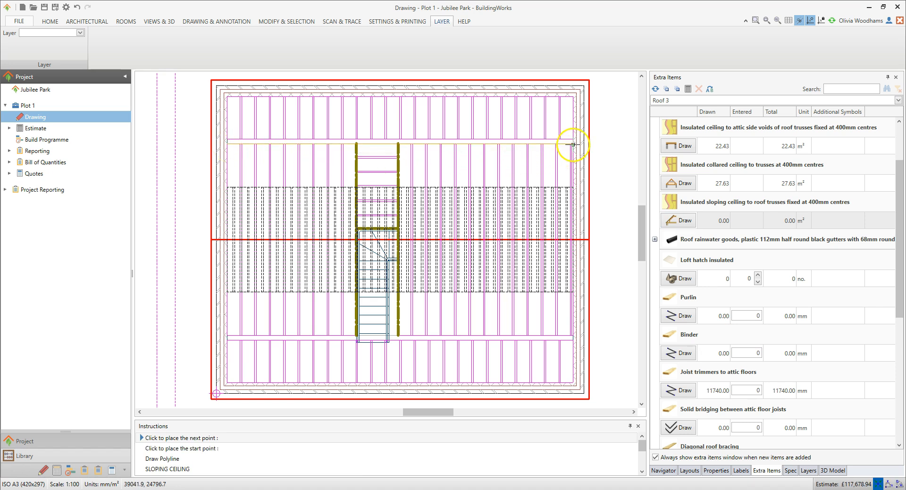
click(574, 187)
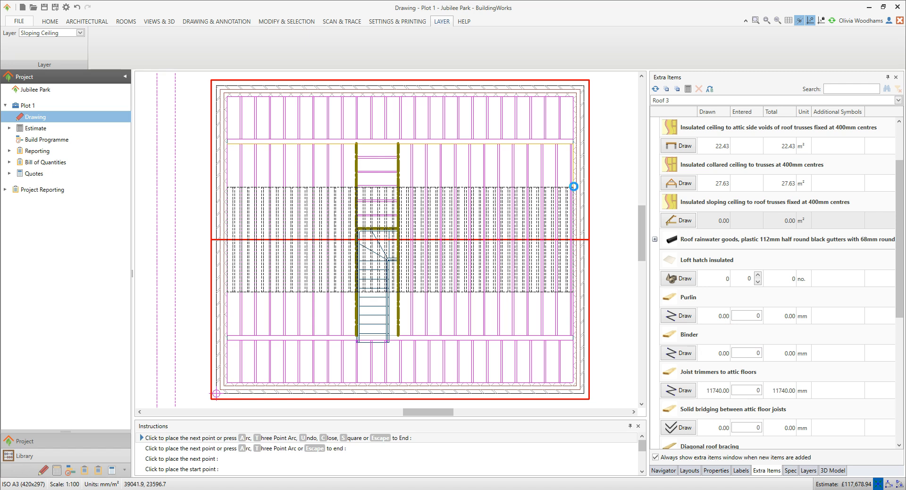
click(574, 187)
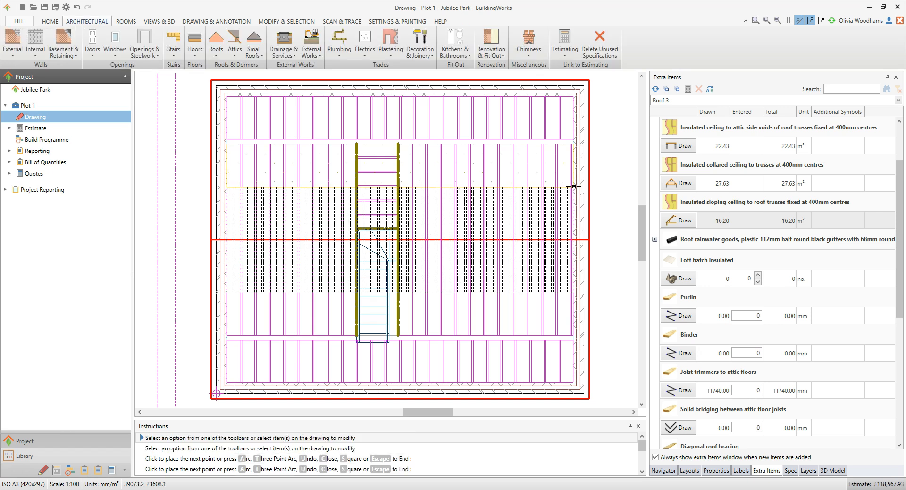
Step: Draw the same insulated sloping ceiling across the full width between the collared ceiling and the lower upstand wall
click(680, 223)
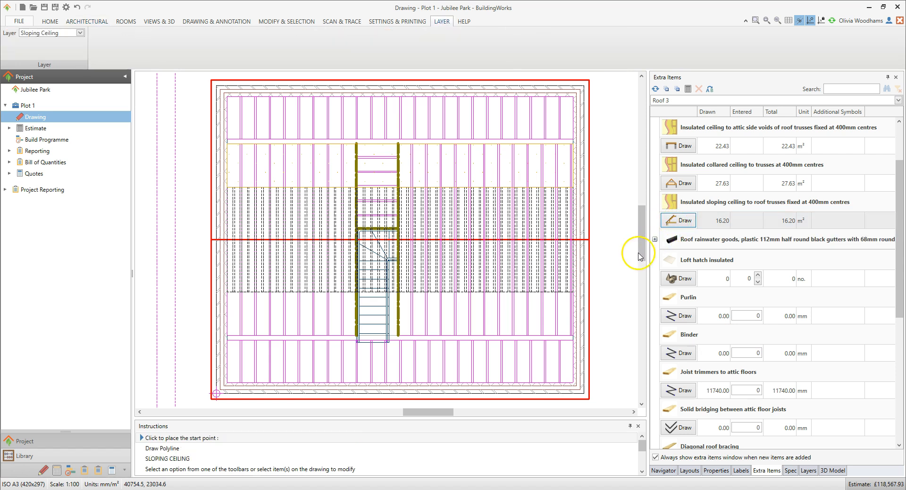
click(571, 292)
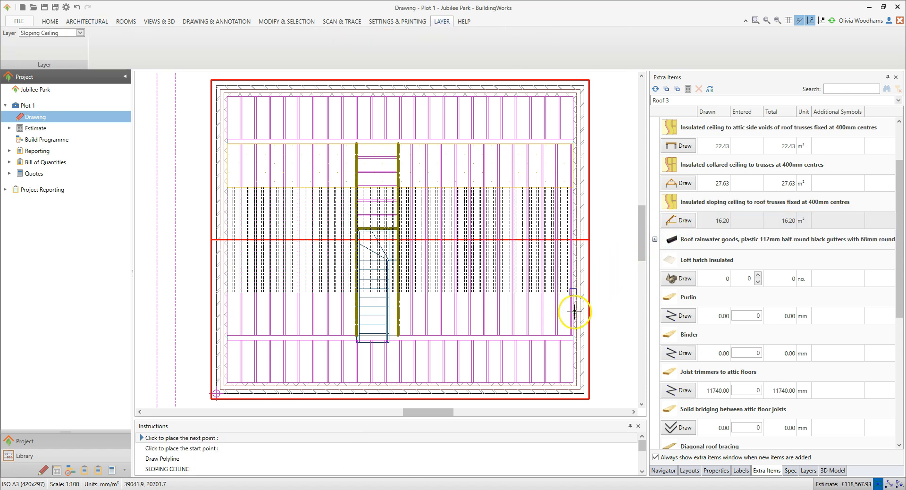
click(230, 335)
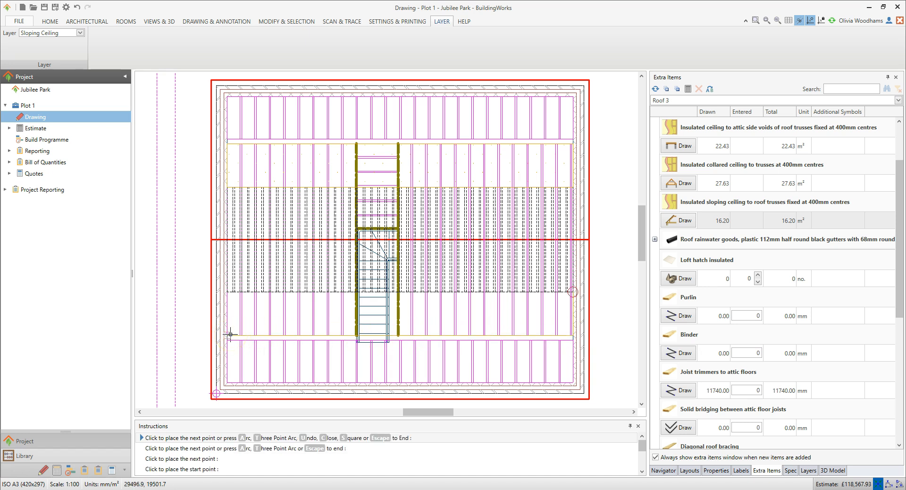
key(Escape)
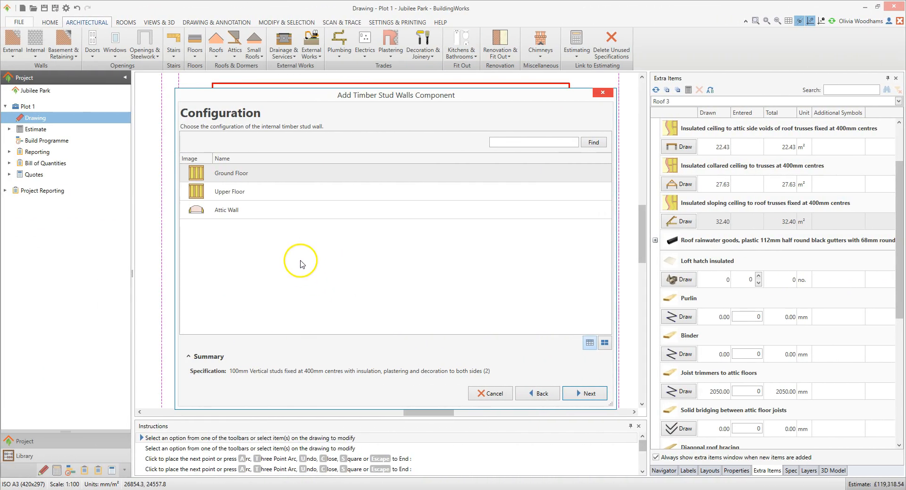
Step: Draw a 100mm timber stud wall with the Attic Wall configuration along the left side of the staircase, from the lower to the upper upstand wall
click(258, 211)
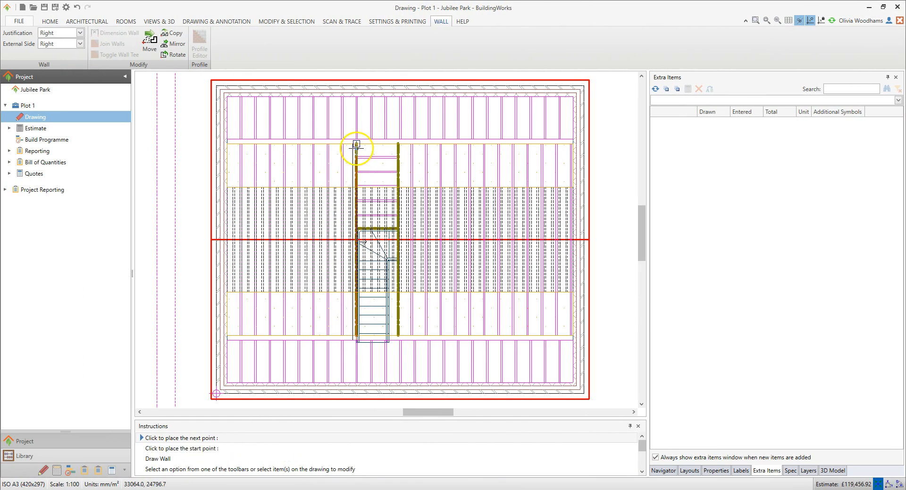
click(357, 146)
click(356, 146)
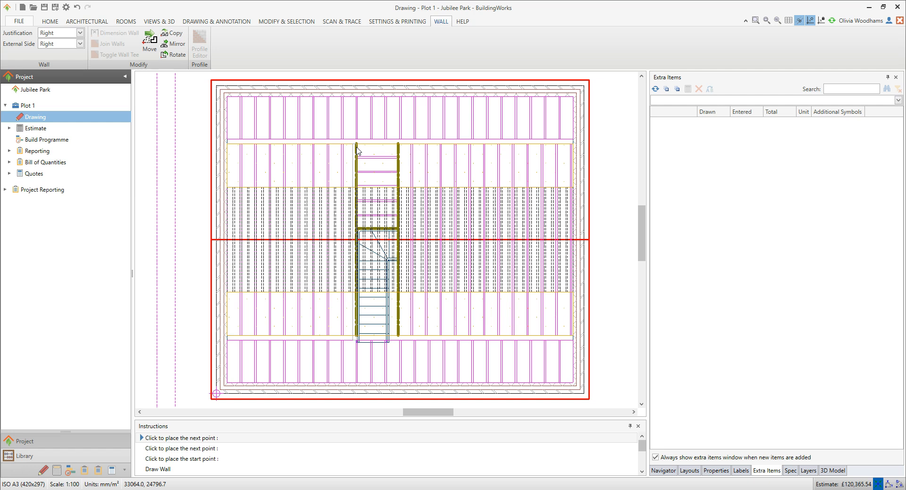
key(Escape)
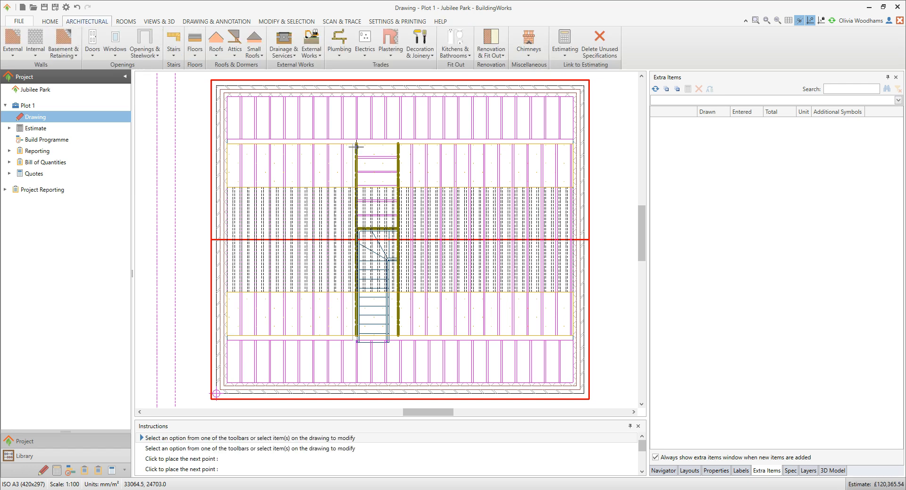
Step: Inspect the attic interior in the 3D model with the roofs and ceilings hidden
click(827, 471)
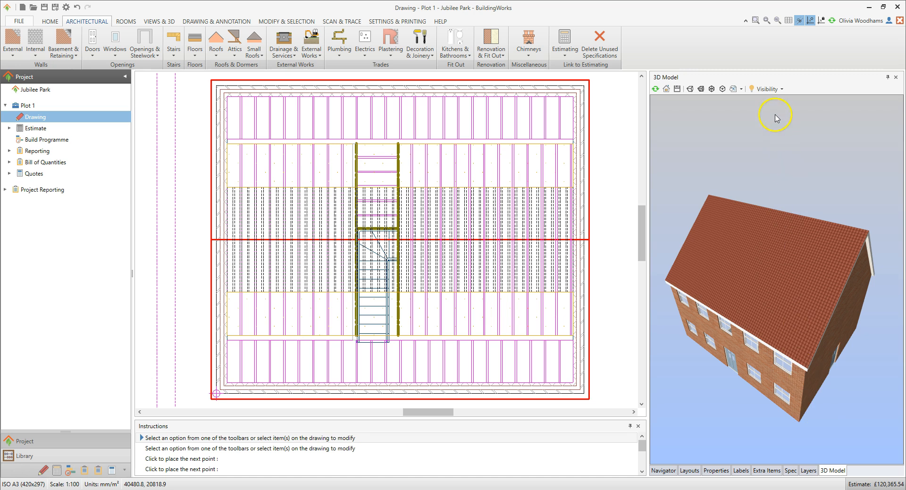
click(768, 89)
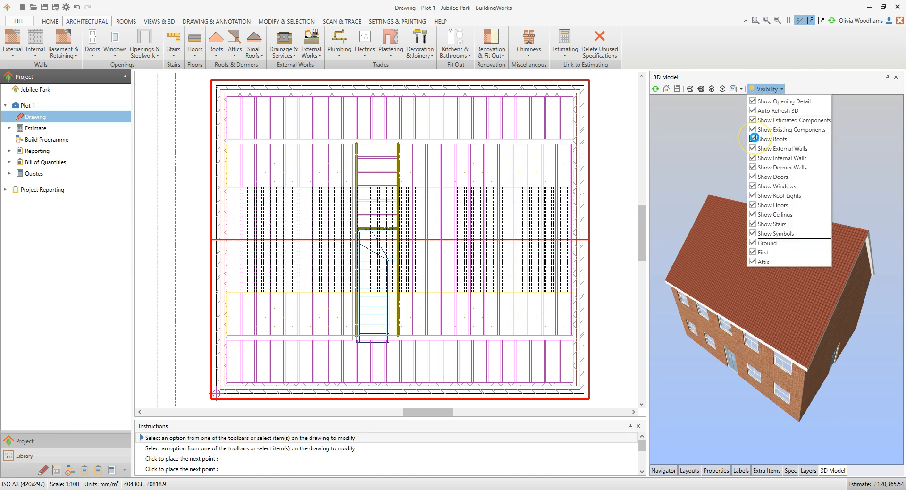
click(753, 138)
click(751, 214)
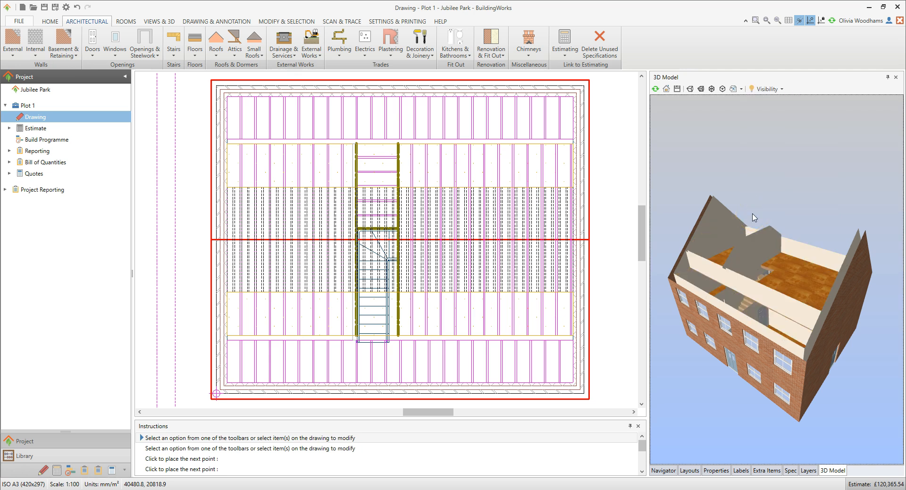
click(760, 232)
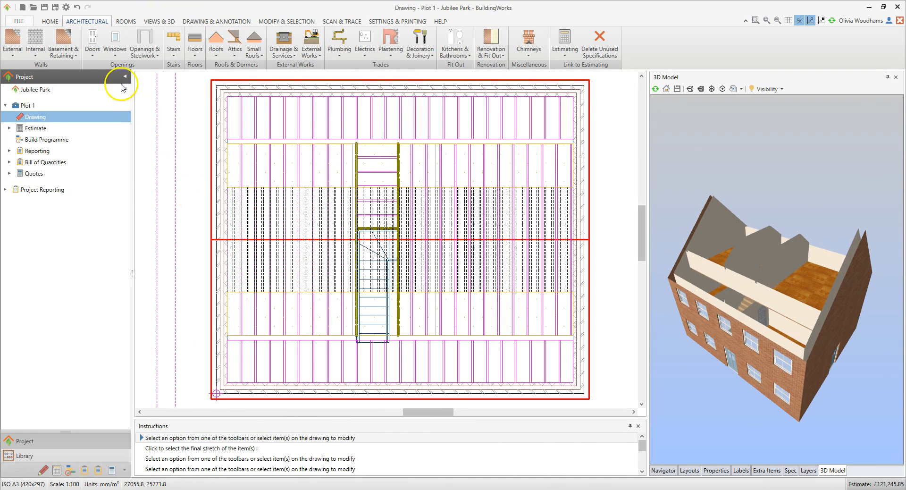
Step: Add a door to each of the two attic stud walls and hide all layers in the Flooring group
click(95, 57)
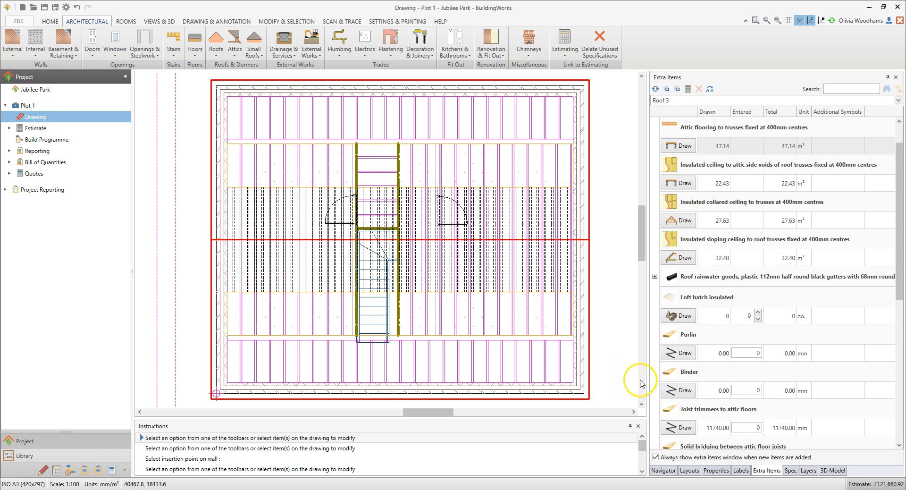
click(808, 471)
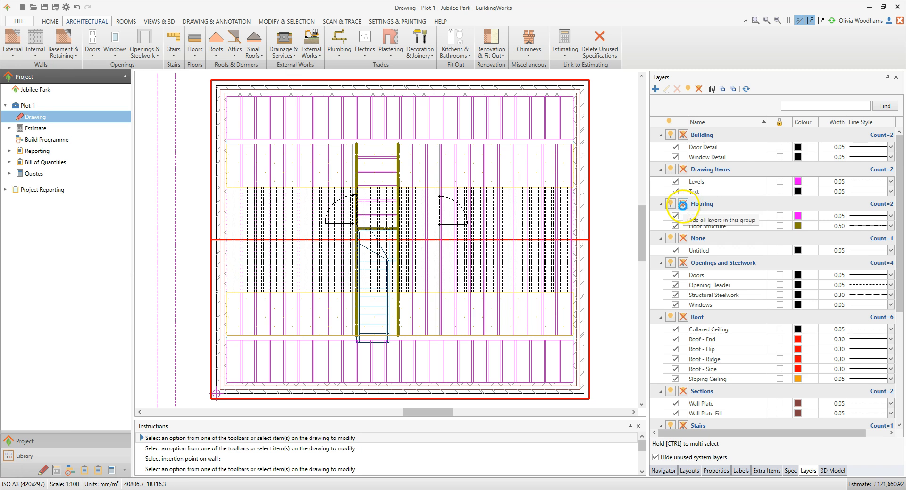
click(682, 205)
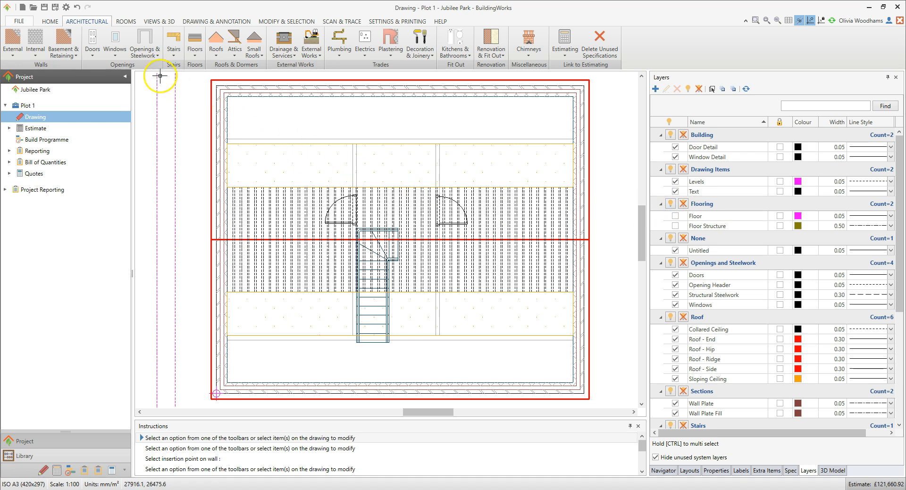
Step: Find SK06 roof windows and choose the Velux GGU 0060 SK06 1140 x 1178mm centre-pivot white window
click(113, 55)
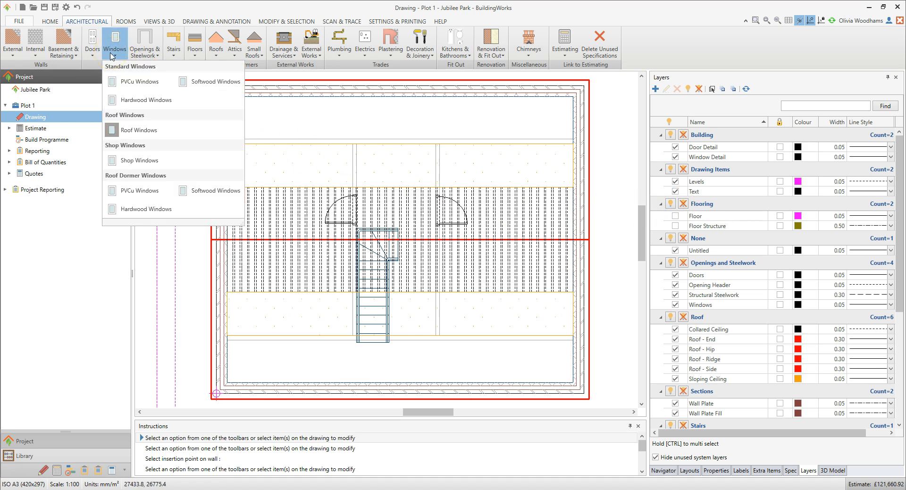
click(160, 126)
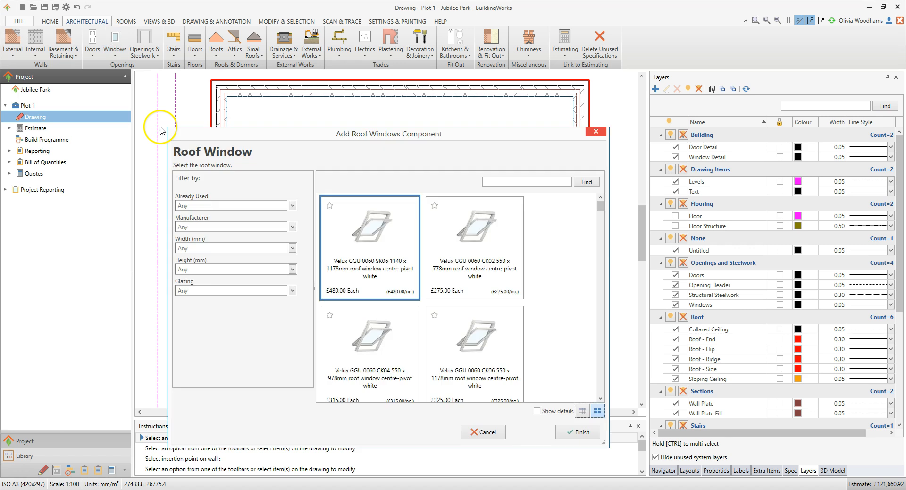
click(498, 183)
text(SK06)
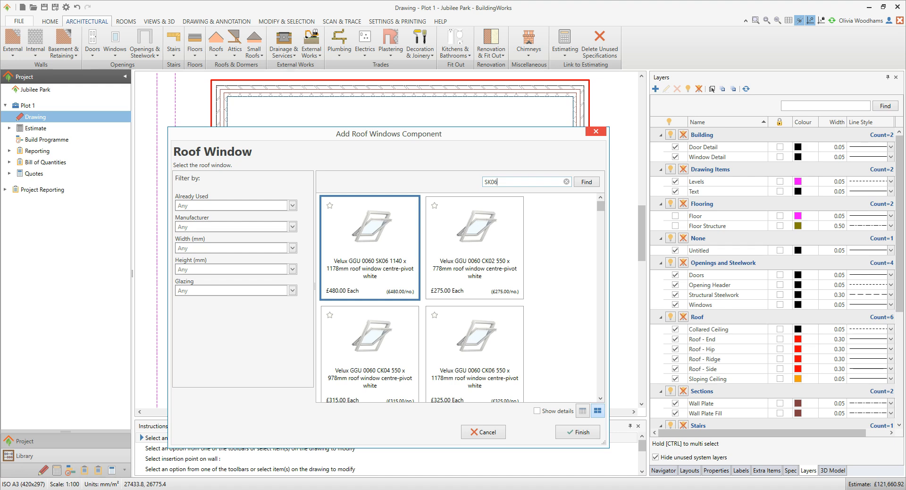
key(Return)
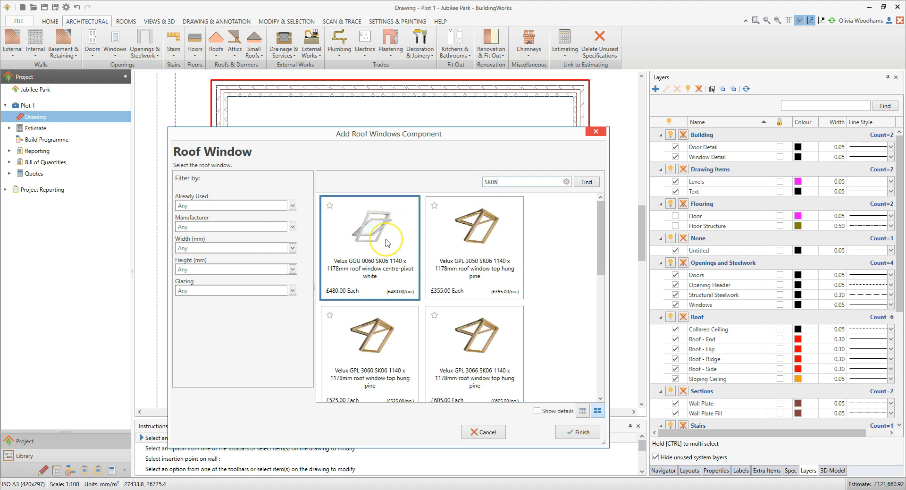
click(582, 433)
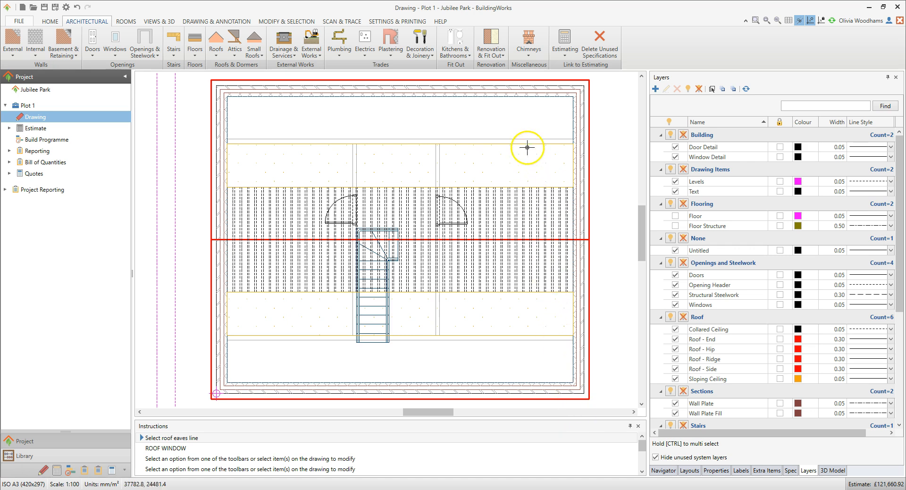
Step: Place the roof window on the upper slope between the stud walls, with Velux EDZ 0000 SK06 flashing and its top 2100 mm above floor level
click(519, 80)
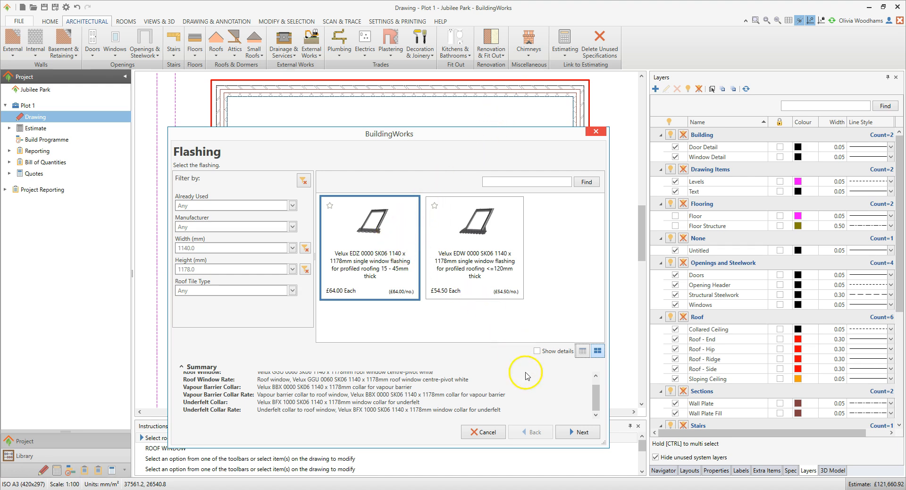
click(571, 430)
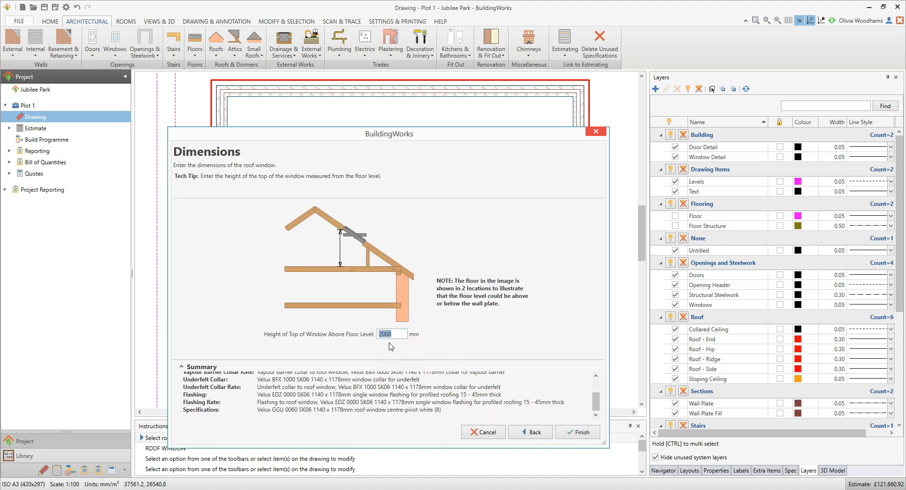
text(2100)
click(580, 431)
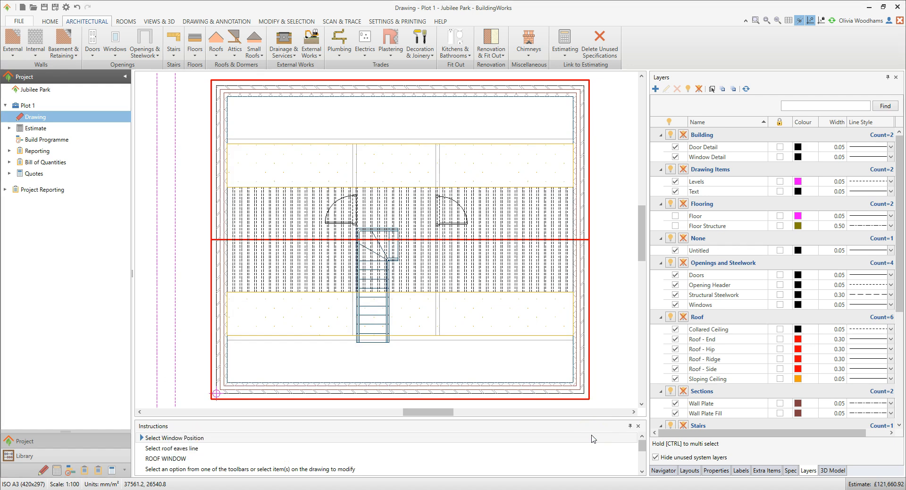
click(401, 116)
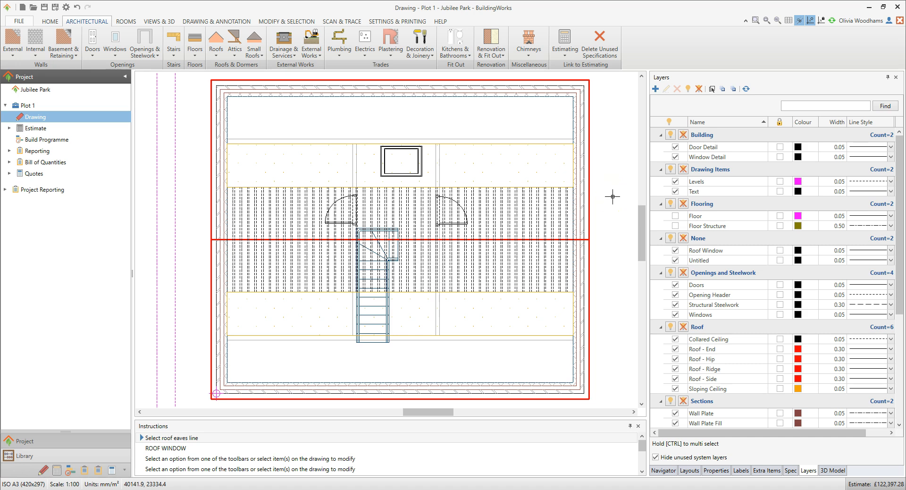
Step: Add a matching roof window on each side of the central one, with Velux EDZ 0000 SK06 flashing and tops 2100 mm above floor level
click(354, 80)
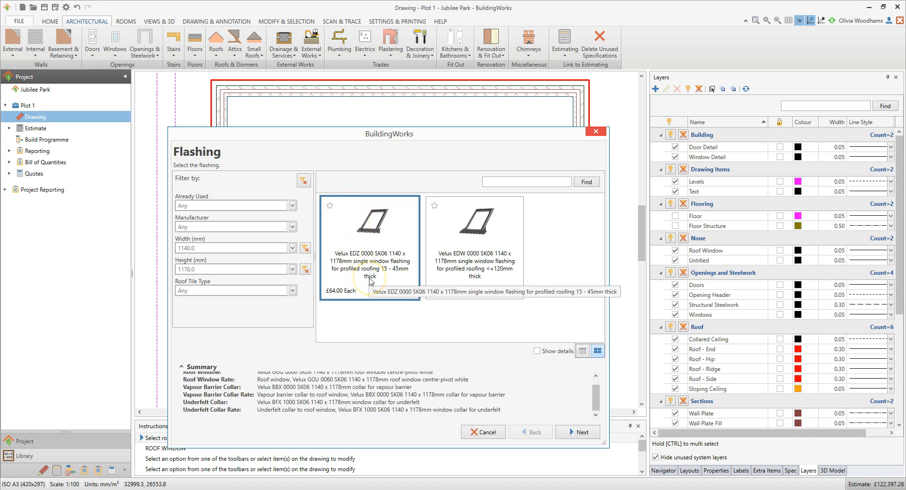
click(579, 431)
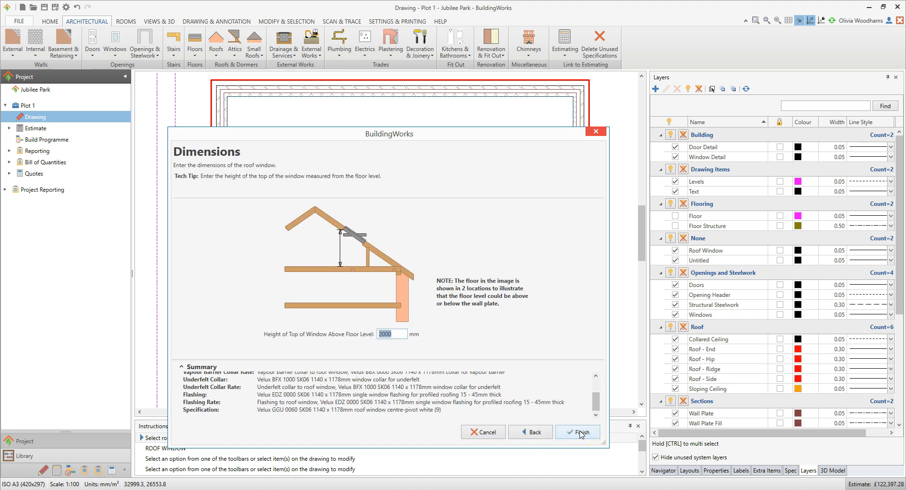
text(2100)
click(578, 431)
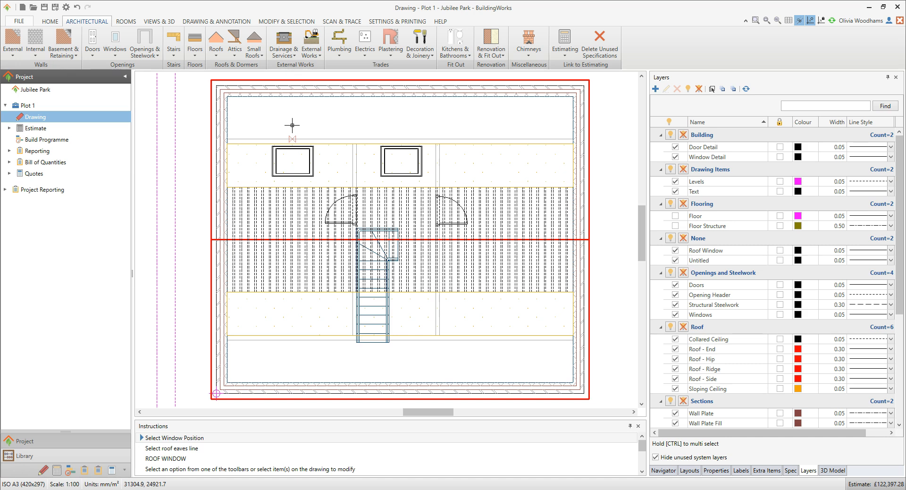
click(292, 125)
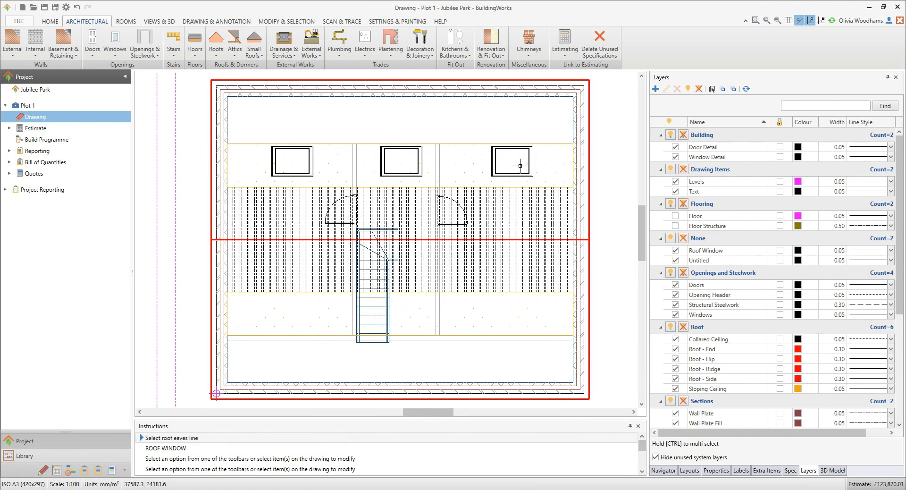
key(Escape)
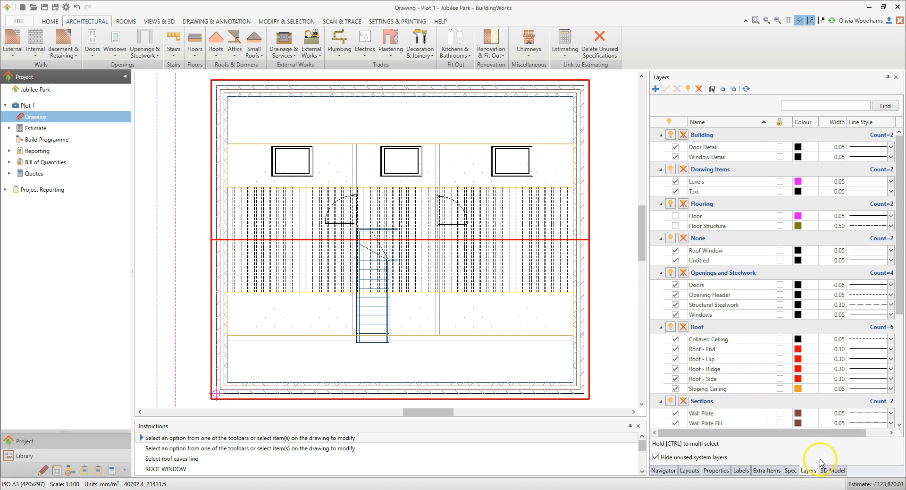
Step: Show the roofs in the 3D model and inspect the roof slope containing the roof windows
click(832, 471)
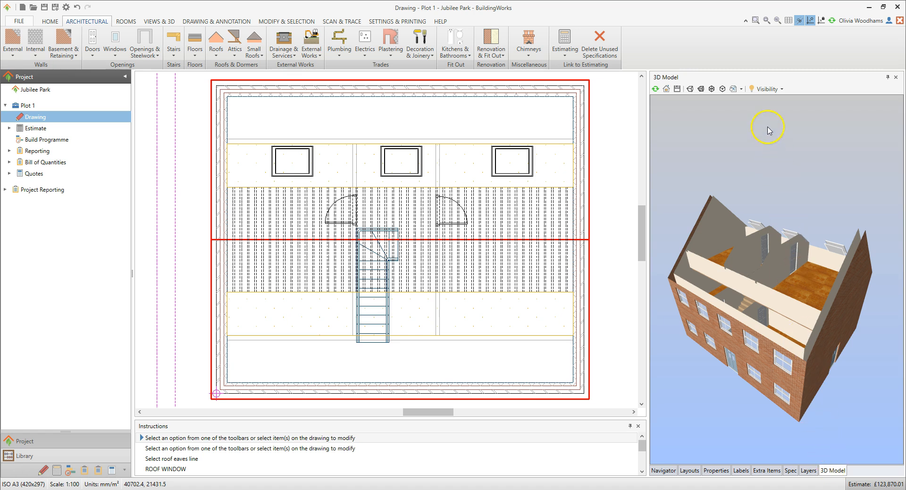
click(765, 89)
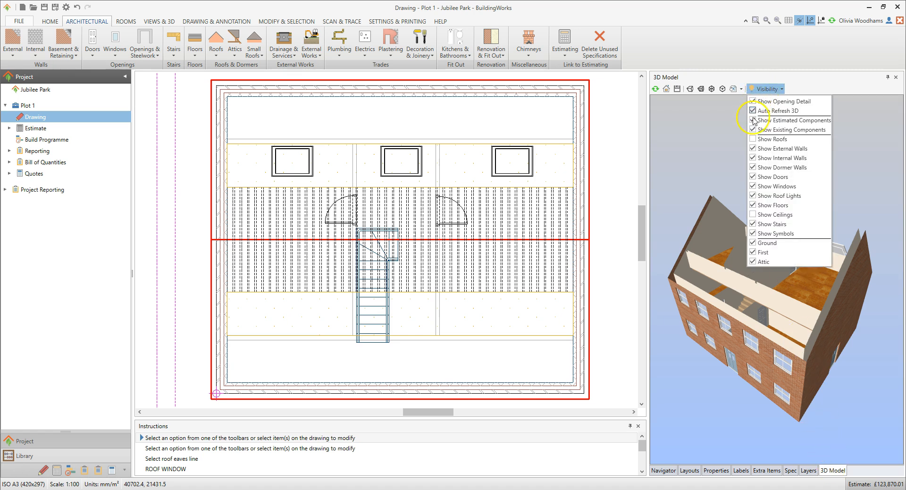
click(752, 139)
click(787, 241)
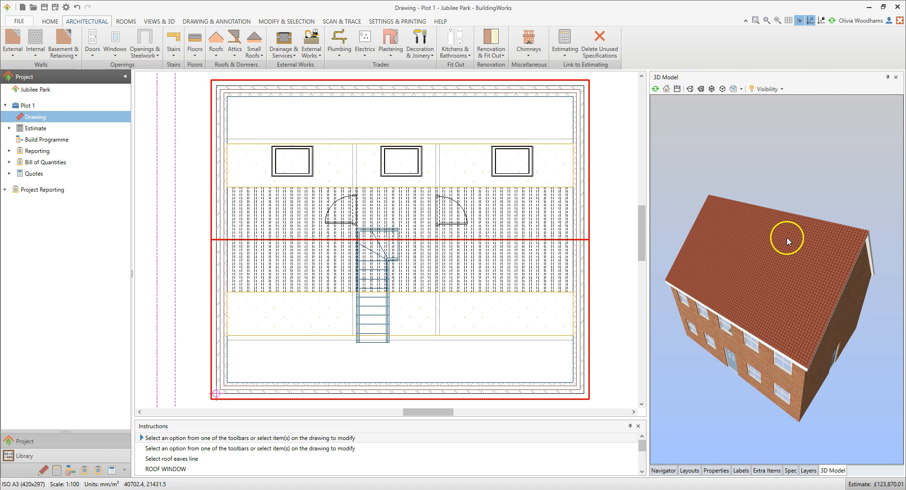
drag(829, 307, 788, 270)
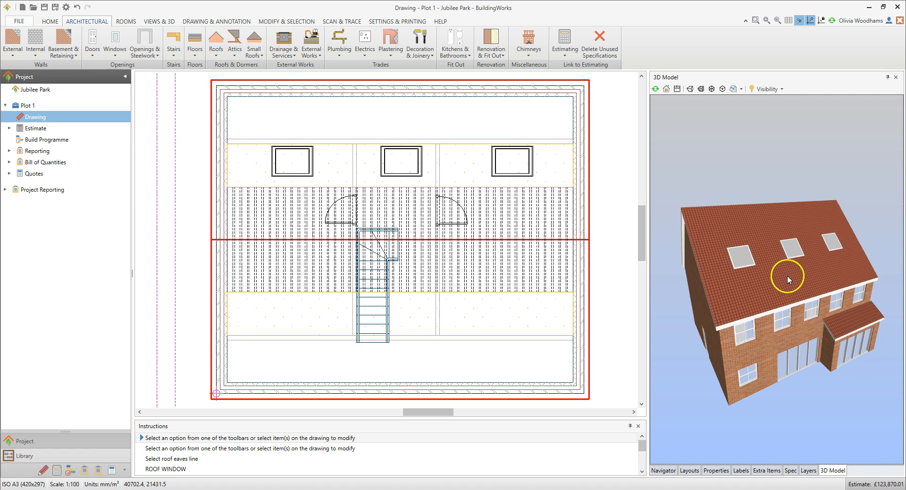